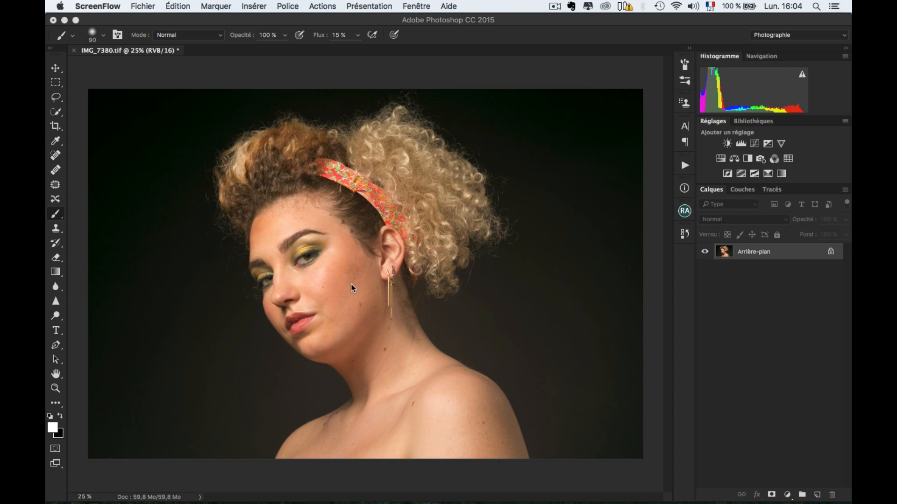
Try out the Spot Healing Brush and the Healing Brush in turn, finishing with the Spot Healing Brush active
click(367, 290)
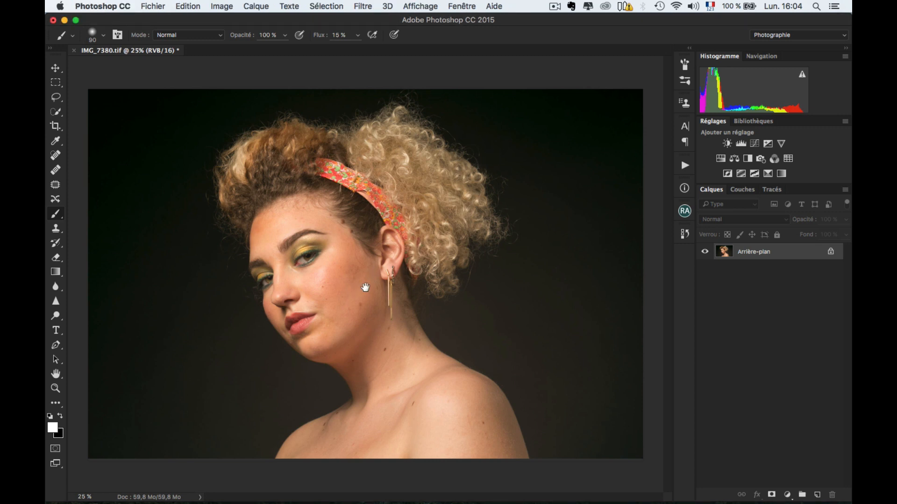
super+click(366, 288)
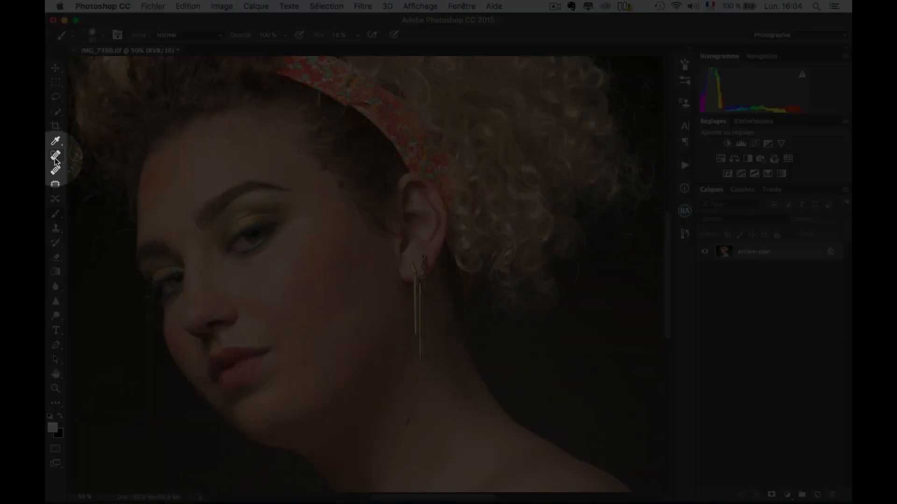
click(55, 158)
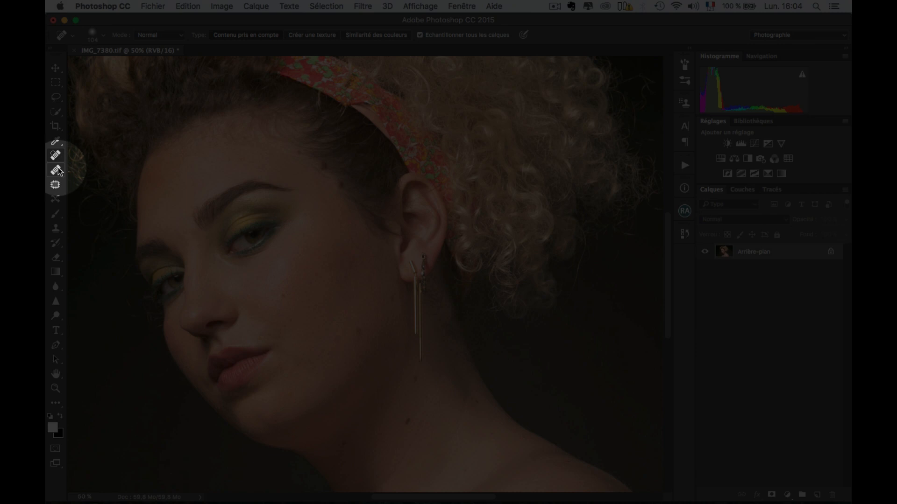
click(57, 171)
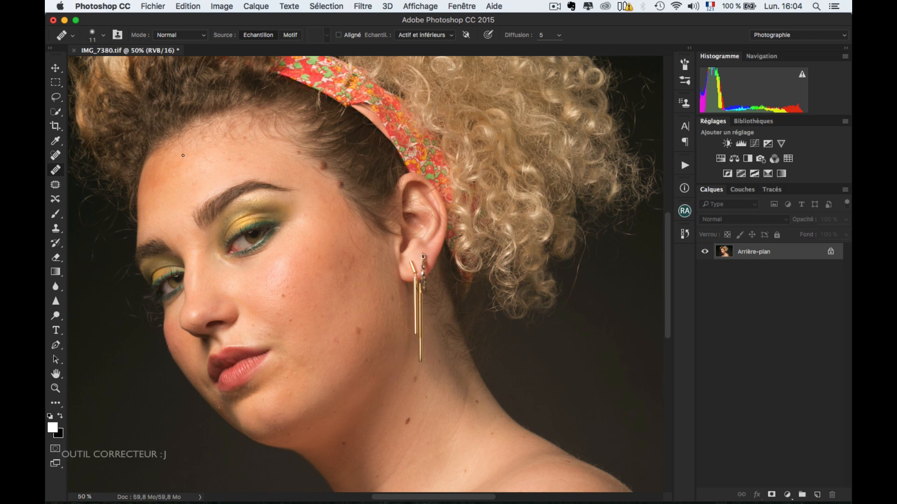
key(shift+j)
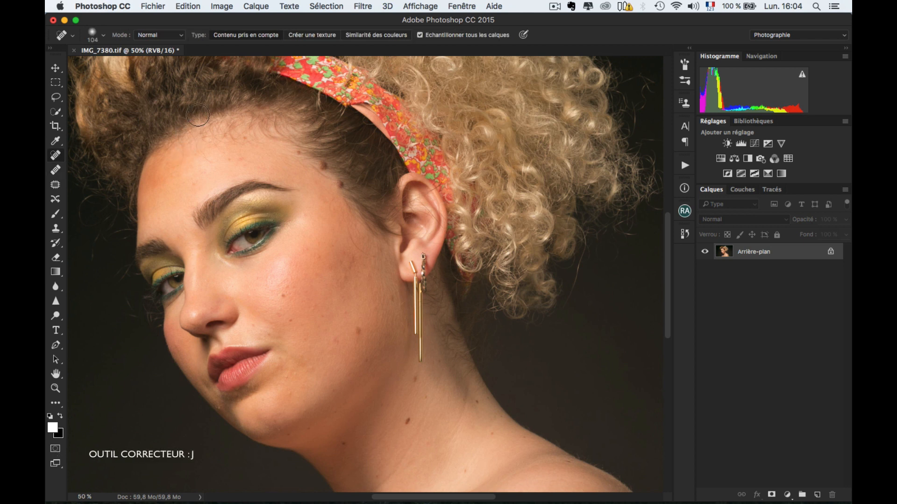
Examine the keyboard shortcuts assigned to the tools, including the healing tools, and close the settings without saving changes
click(192, 8)
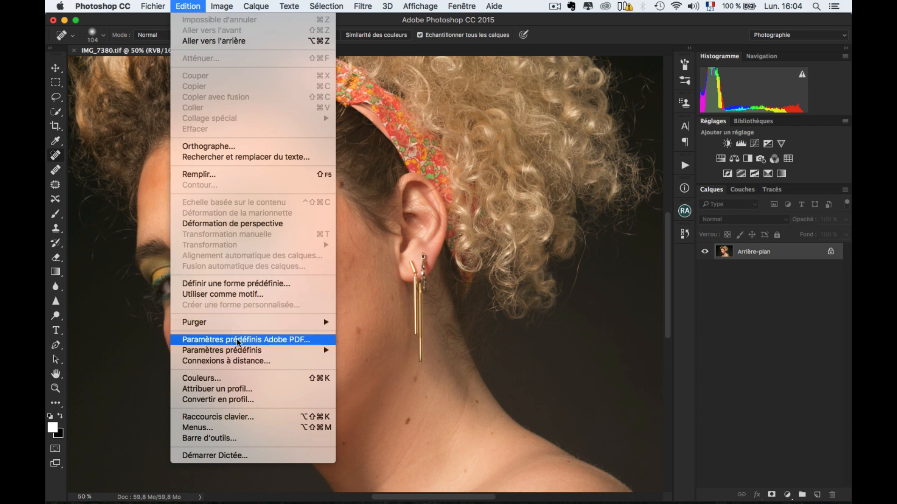
mouse_move(246, 348)
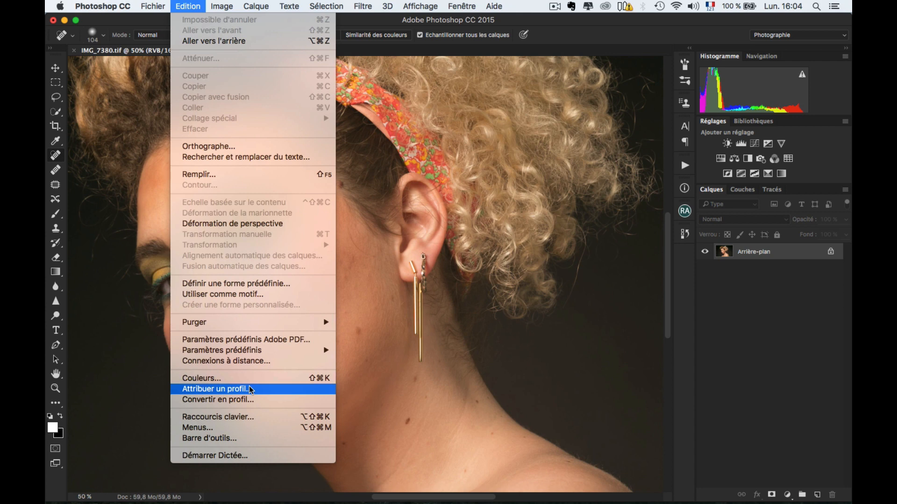
click(251, 417)
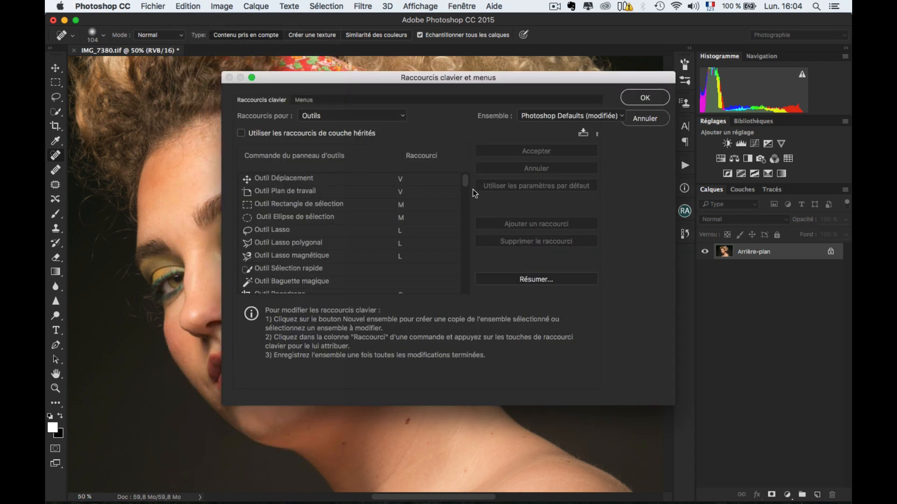
drag(465, 183, 466, 161)
click(401, 180)
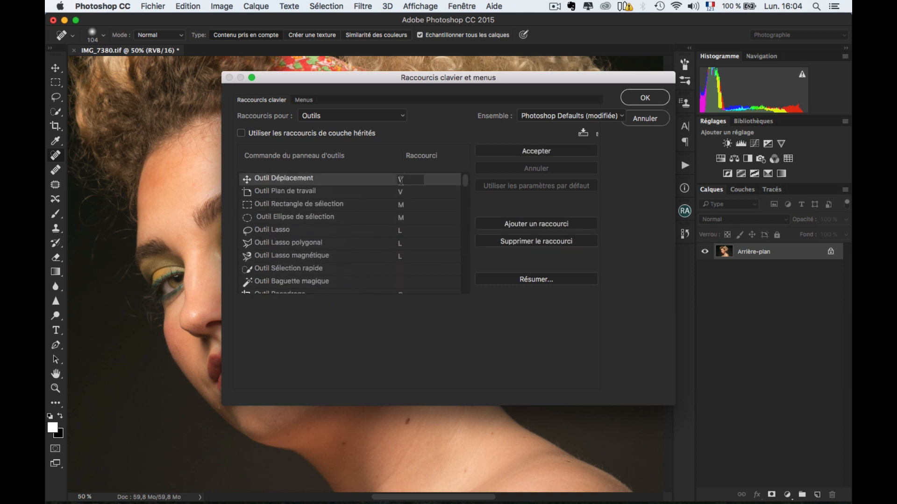
double_click(406, 181)
click(410, 181)
click(466, 183)
mouse_move(467, 183)
mouse_down()
mouse_move(465, 209)
mouse_move(465, 201)
mouse_up()
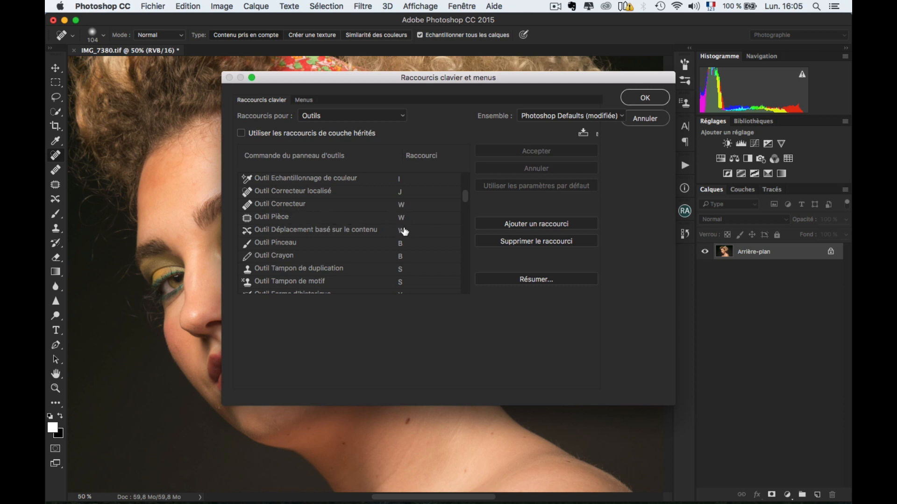
click(646, 118)
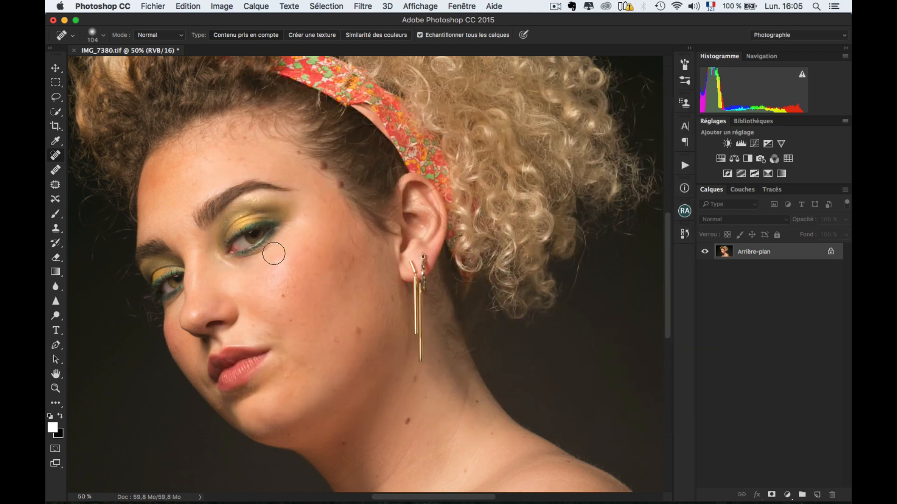
Duplicate the background layer of the portrait onto a new layer
super+click(298, 299)
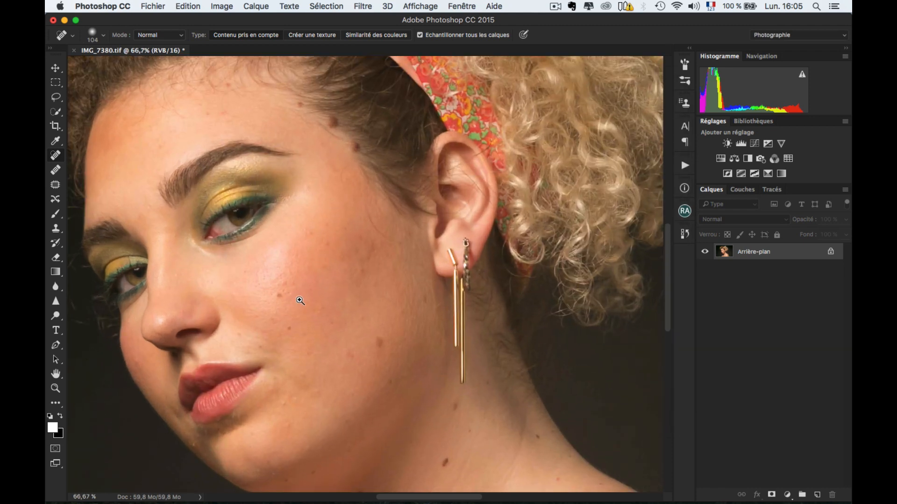
super+click(300, 294)
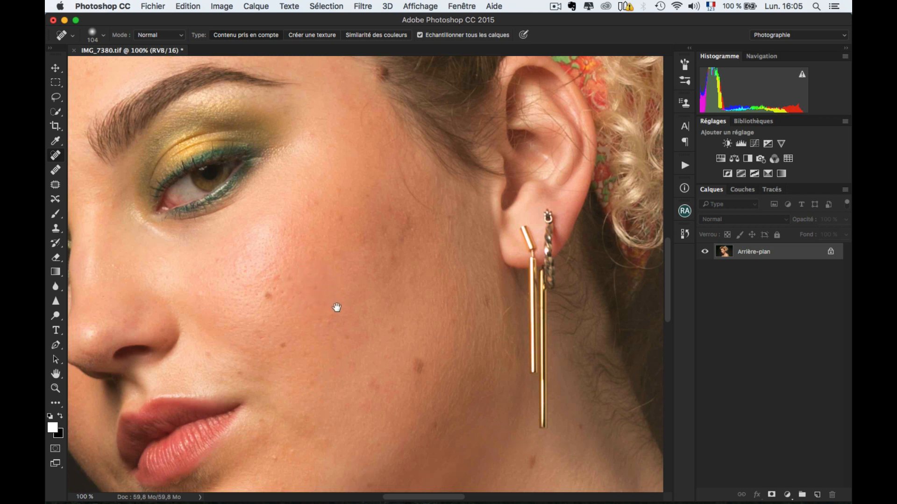
drag(337, 308, 281, 290)
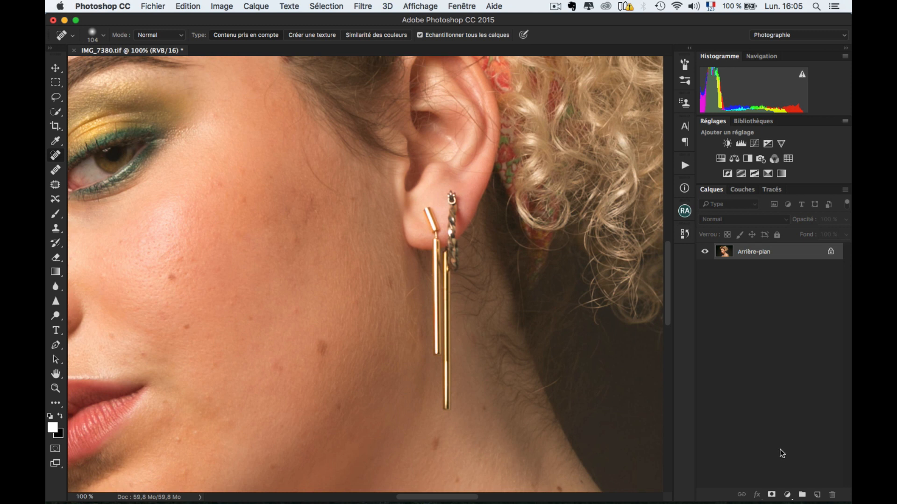
key(super+j)
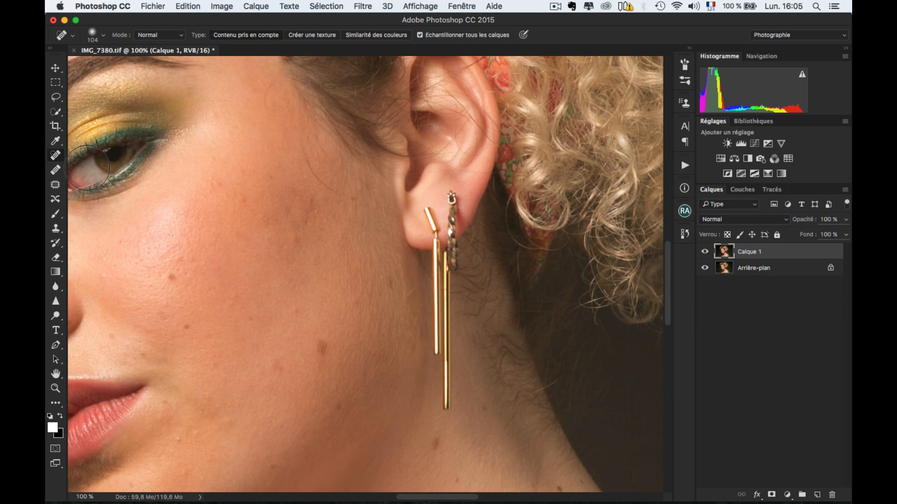
Activate the Healing Brush with sampling kept at "Actif et inférieurs" and enlarge its brush to 40 px
click(61, 171)
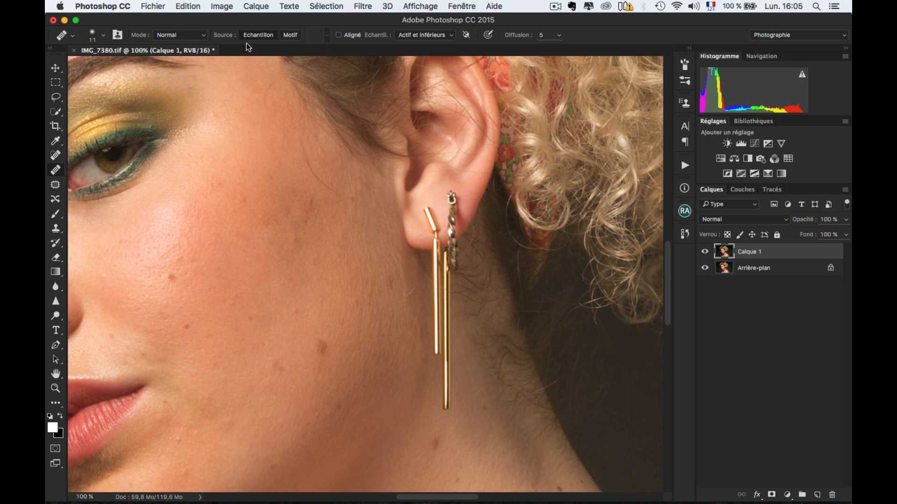
click(427, 37)
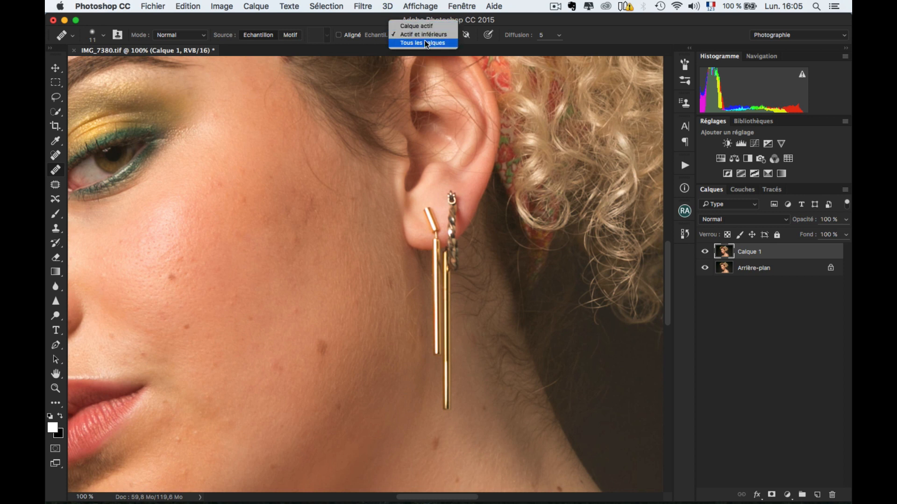
click(366, 30)
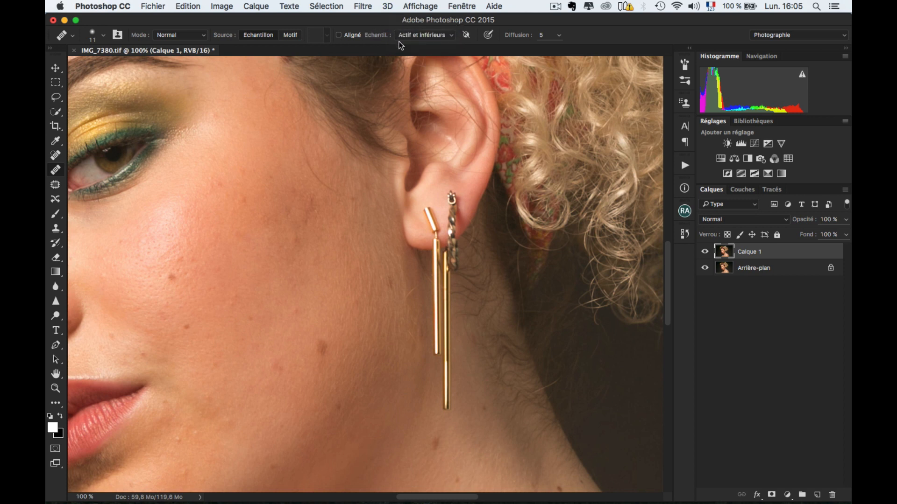
click(414, 36)
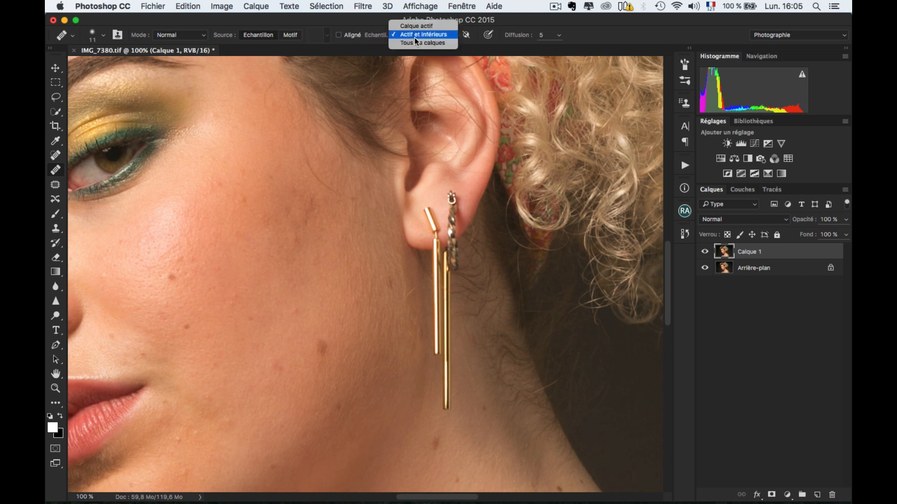
click(439, 35)
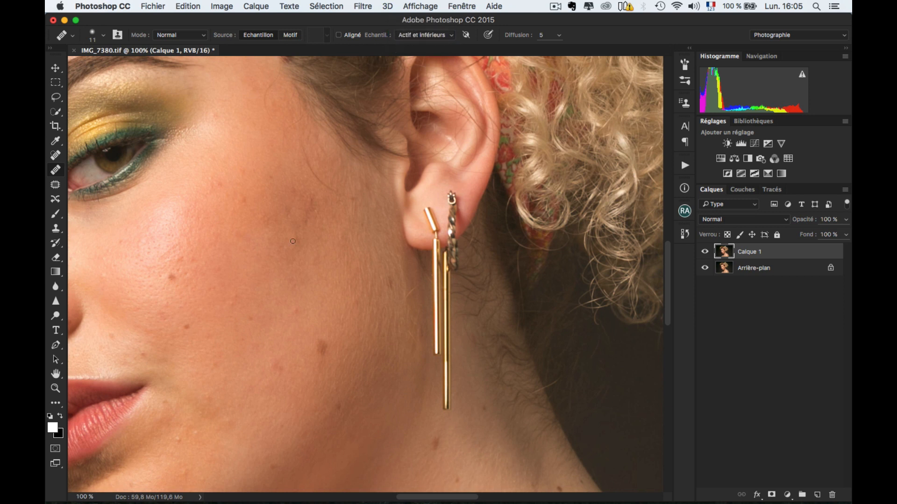
mouse_move(293, 241)
mouse_down()
mouse_move(306, 241)
mouse_move(272, 226)
mouse_up()
Rename the duplicated layer as "retouching"
double_click(752, 252)
text(retouching)
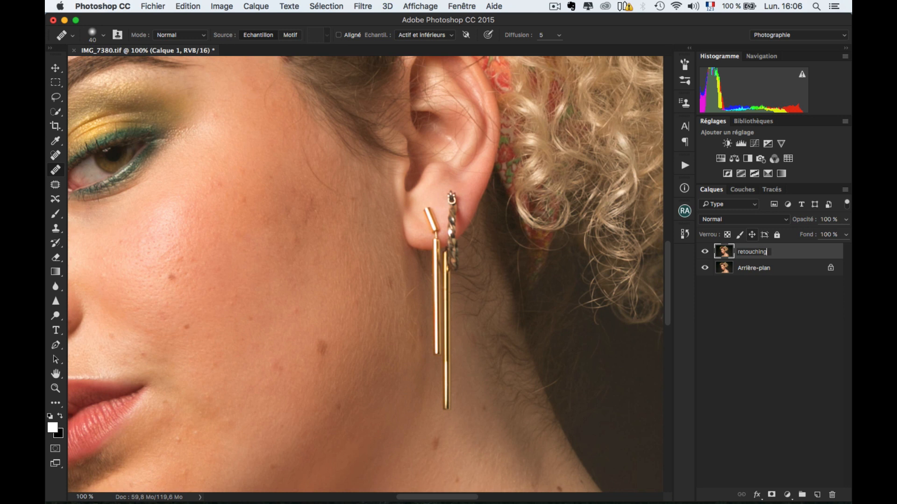
key(Return)
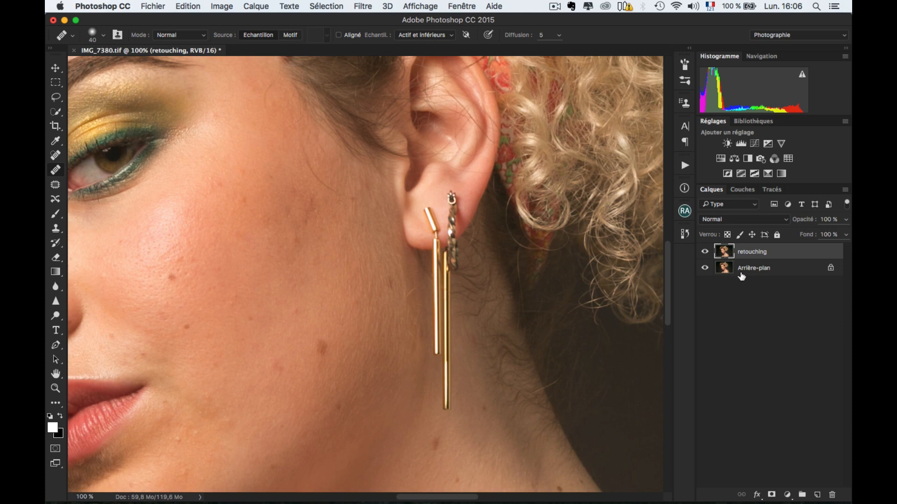
Reduce the Healing Brush size to 24 px for working on the cheek at 200% zoom
drag(234, 274, 370, 236)
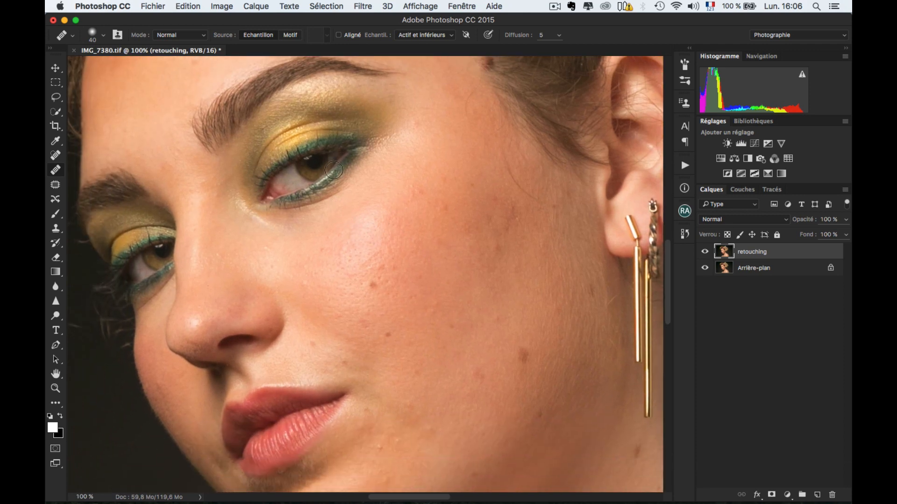
super+click(397, 285)
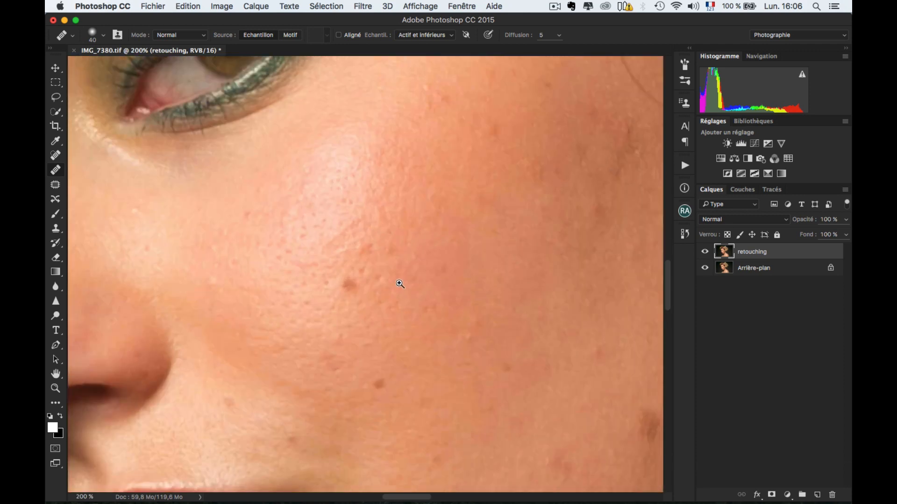
ctrl+alt+click(399, 233)
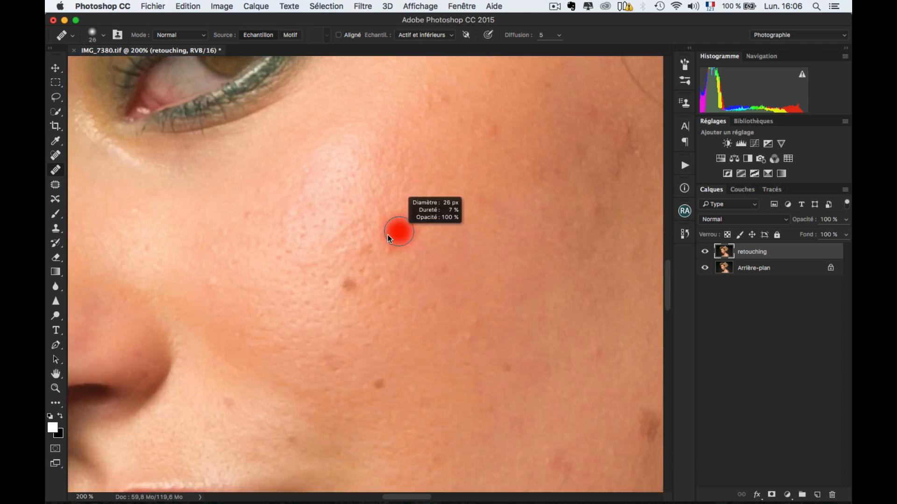
drag(388, 234, 388, 234)
Heal the small mole on the cheek above the corner of the mouth, using nearby clean skin as the source
drag(412, 279, 397, 162)
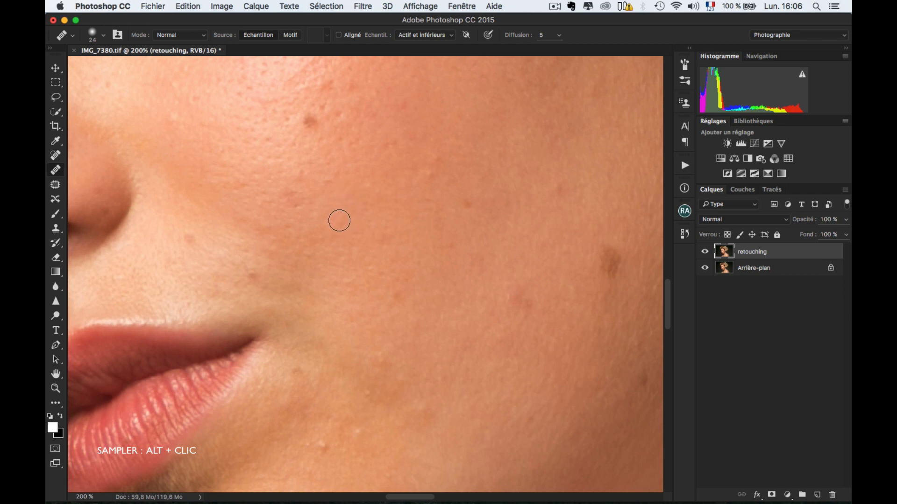
drag(340, 220, 337, 217)
alt+click(328, 206)
drag(337, 215, 330, 221)
Sample clean skin toward the nose and heal the brown mole just below the cheek highlight
drag(347, 163, 351, 230)
scroll(368, 222, up, 3)
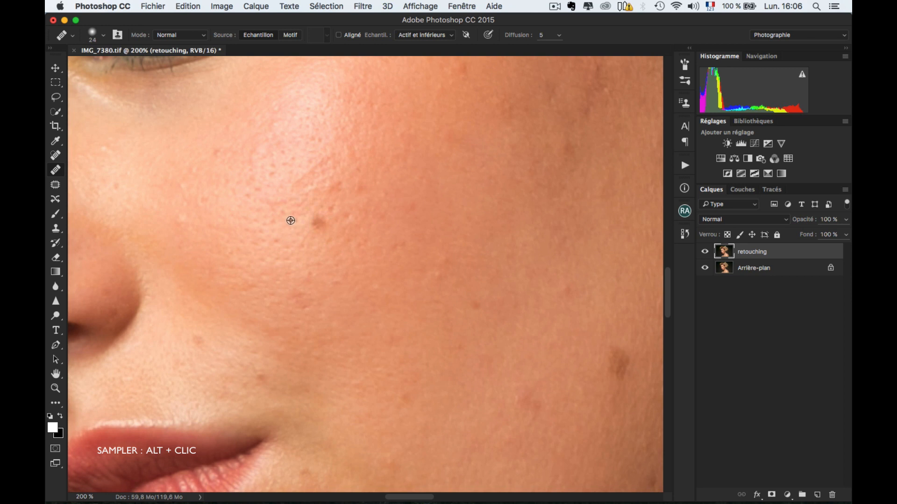
alt+click(281, 228)
click(318, 221)
drag(319, 222, 321, 226)
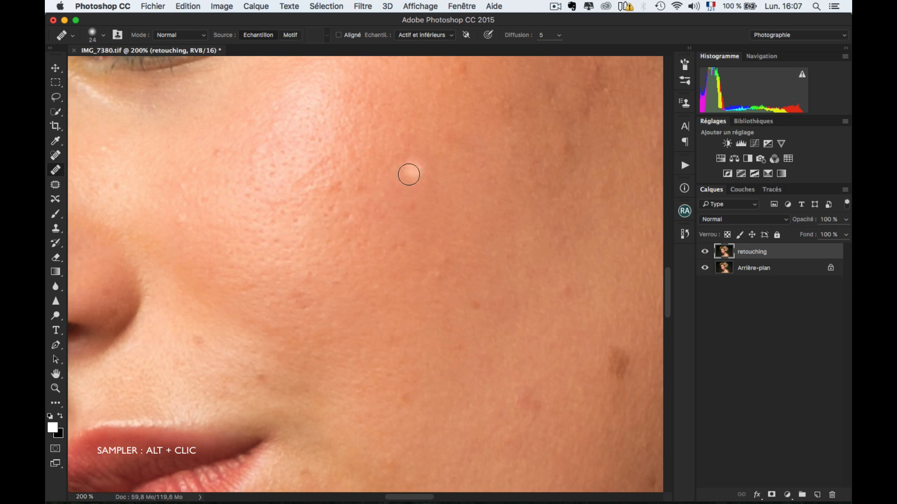
Heal the small reddish blemishes along the outer edge of the cheek highlight, resampling nearby skin for each one
alt+click(371, 171)
click(362, 189)
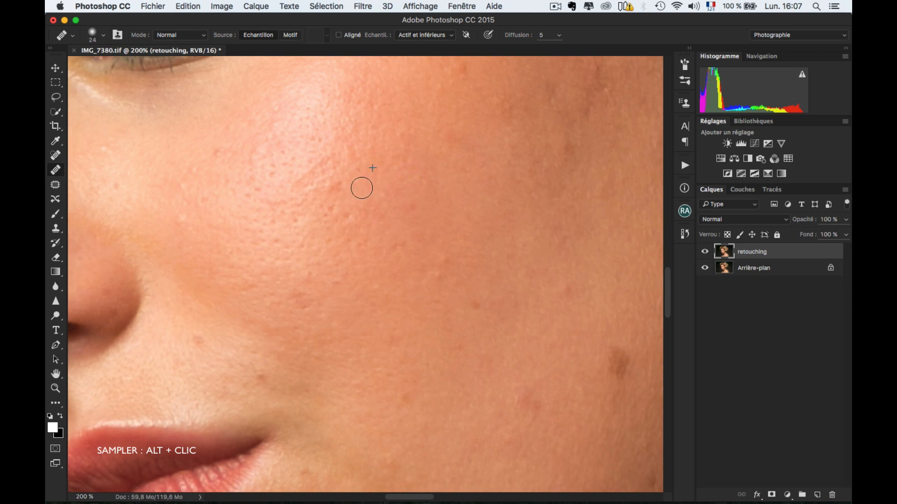
alt+click(369, 158)
click(358, 171)
alt+click(332, 167)
drag(341, 187, 334, 192)
alt+click(363, 180)
Heal the small brown mole and nearby faint spots on the middle of the cheek at 300% zoom
scroll(397, 189, down, 1)
drag(357, 220, 333, 231)
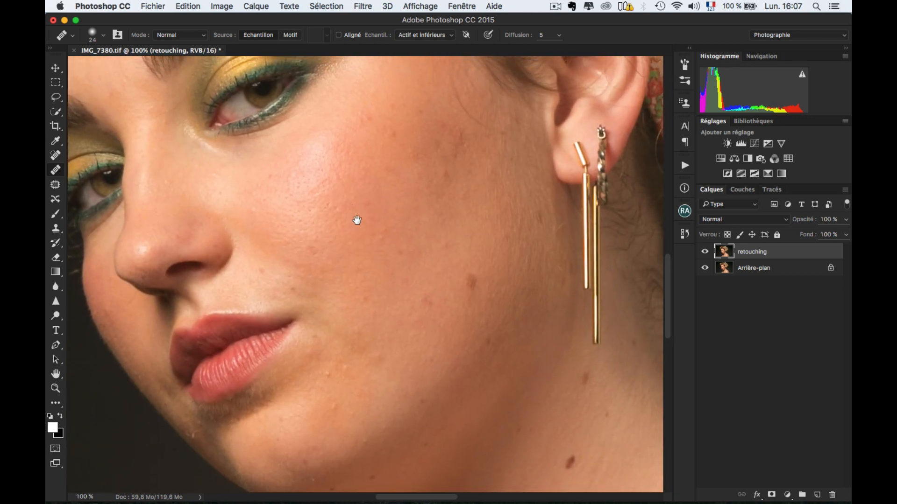
super+click(350, 215)
super+click(350, 215)
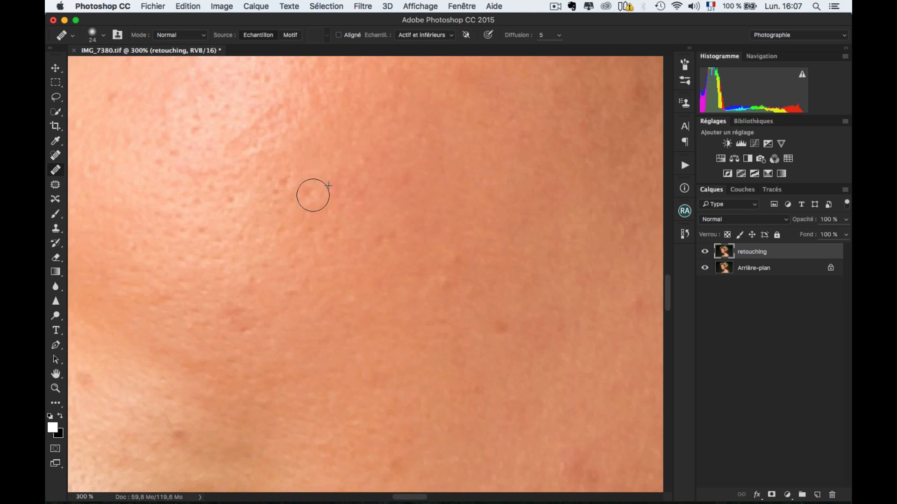
alt+super+click(357, 194)
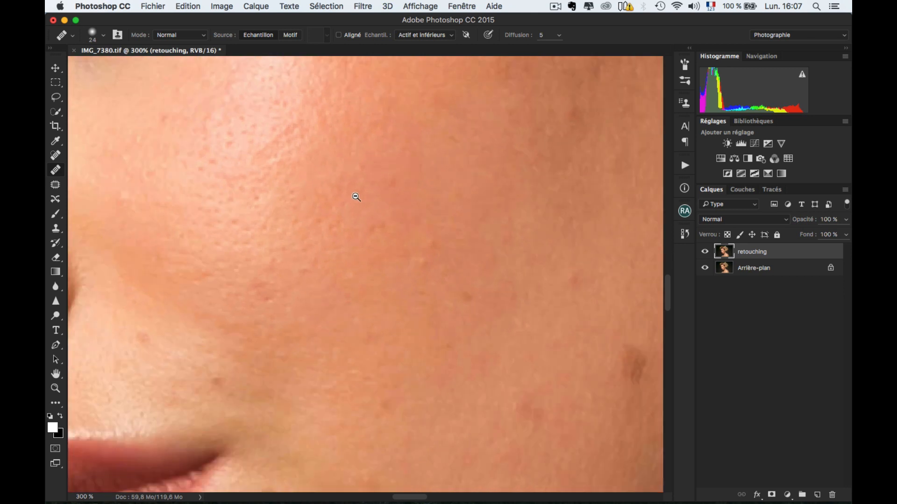
drag(406, 254, 365, 237)
super+click(367, 220)
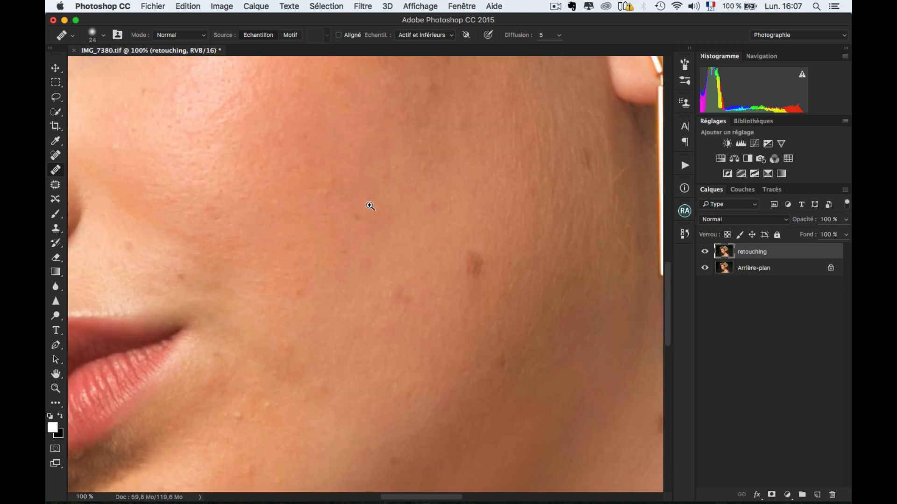
click(345, 224)
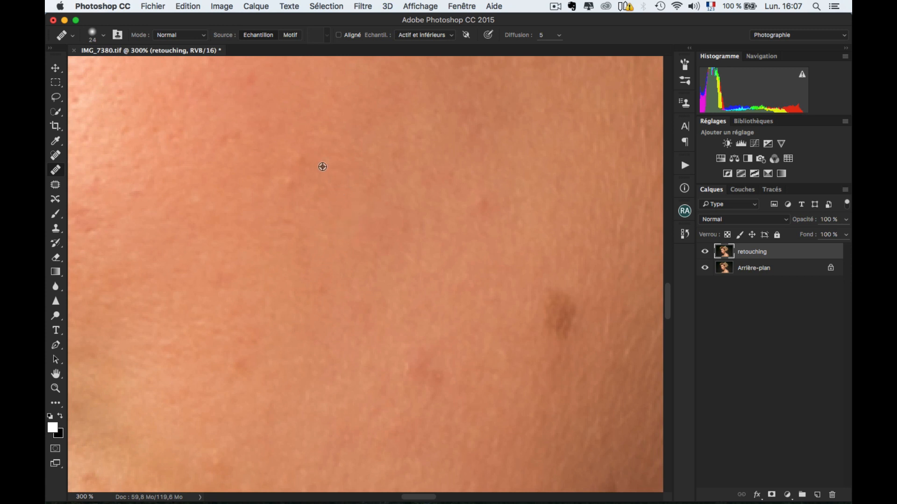
drag(301, 160, 306, 157)
click(286, 181)
Heal the reddish spots and the large brown mole on the outer cheek, sampling adjacent clean skin
drag(431, 286, 393, 178)
alt+click(435, 213)
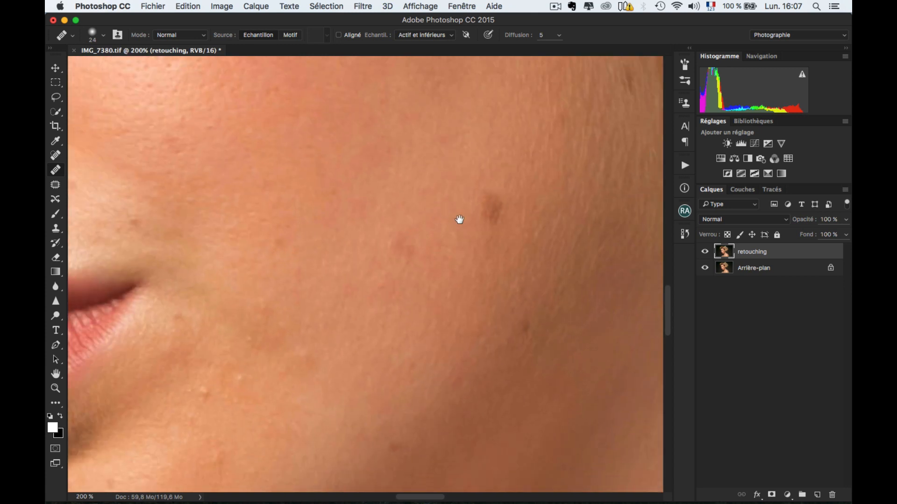
mouse_move(454, 218)
mouse_down()
mouse_move(412, 215)
mouse_move(451, 196)
mouse_move(403, 204)
mouse_move(442, 198)
mouse_move(415, 220)
mouse_up()
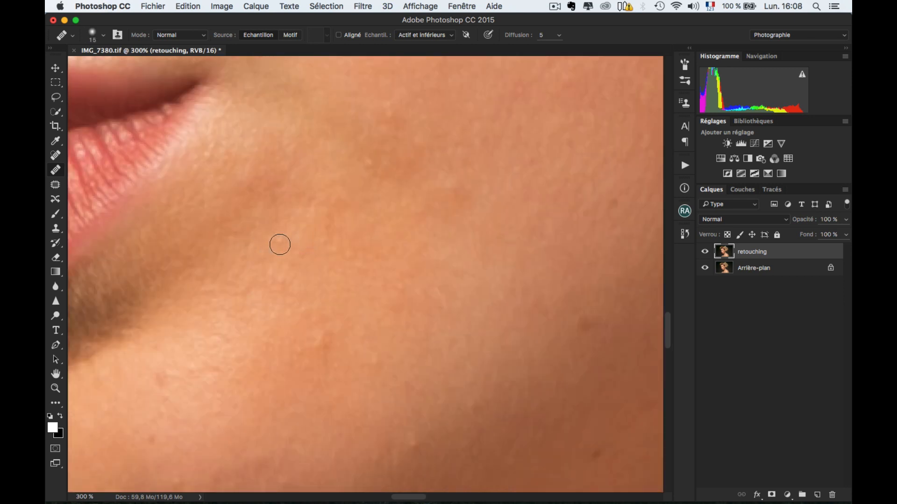
Heal the tiny bumps and spots beside and below the corner of the mouth with a 15 px brush
drag(354, 314, 348, 315)
drag(346, 270, 351, 270)
drag(377, 217, 359, 312)
drag(408, 208, 437, 204)
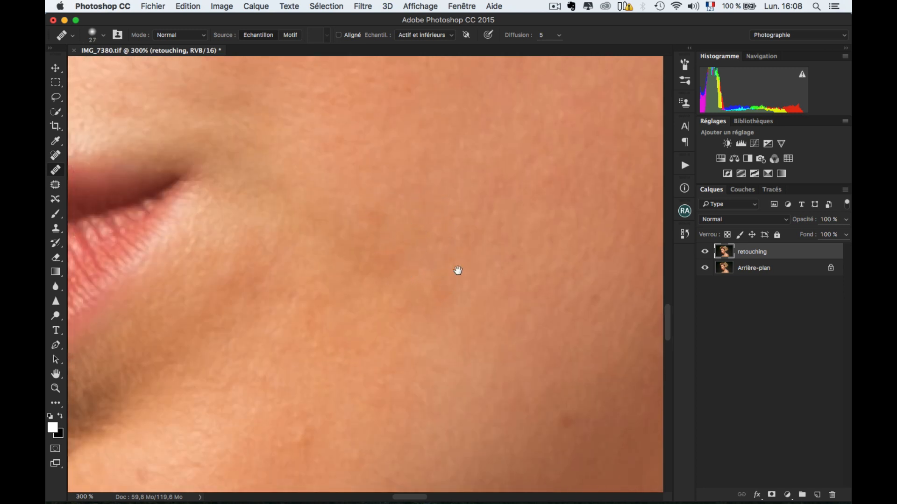
Heal the small brown spots where the lower cheek falls into shadow, using a 13 px brush and nearby skin
mouse_move(456, 270)
mouse_down()
mouse_move(352, 220)
mouse_move(333, 251)
mouse_move(333, 240)
mouse_up()
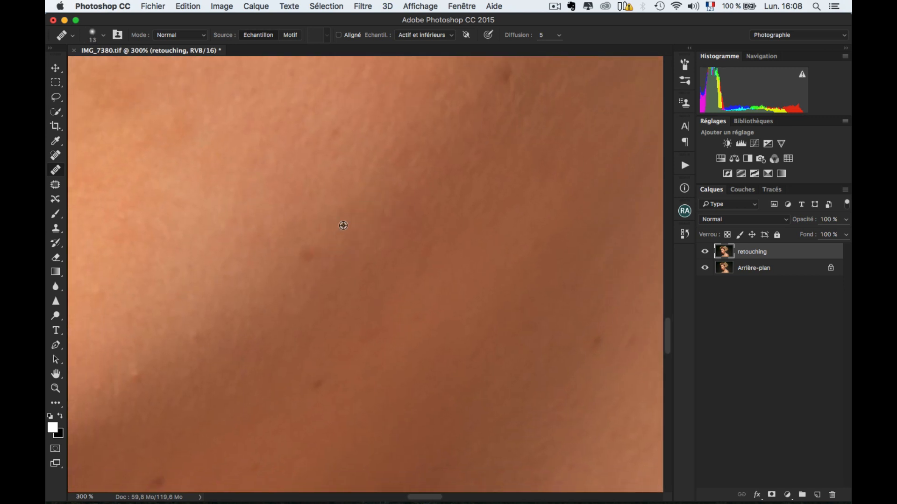
alt+click(344, 225)
click(306, 254)
drag(346, 193, 330, 271)
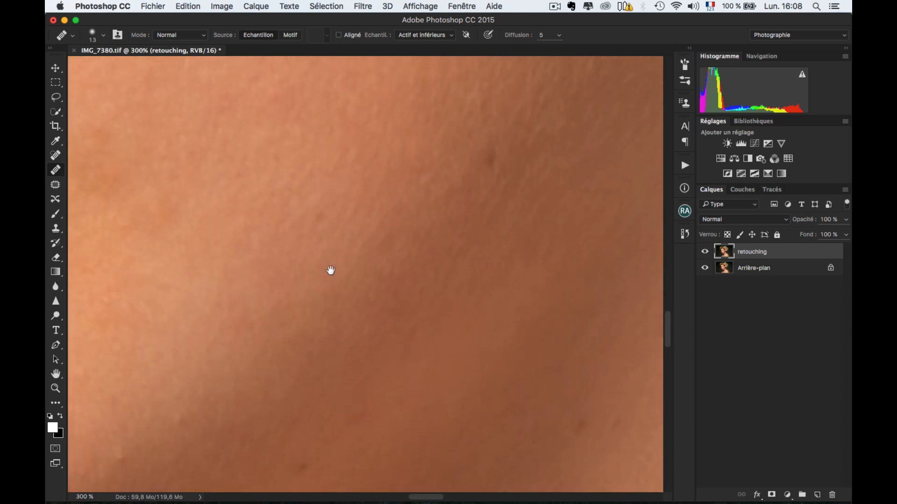
click(332, 206)
Sample clean skin close to the small dark mole at the back of the jaw and heal it
drag(345, 271, 239, 360)
drag(411, 220, 422, 223)
alt+click(394, 196)
click(386, 246)
Heal the reddish blemish on the lower cheek between the mouth and the jawline at 200% zoom
scroll(379, 247, down, 4)
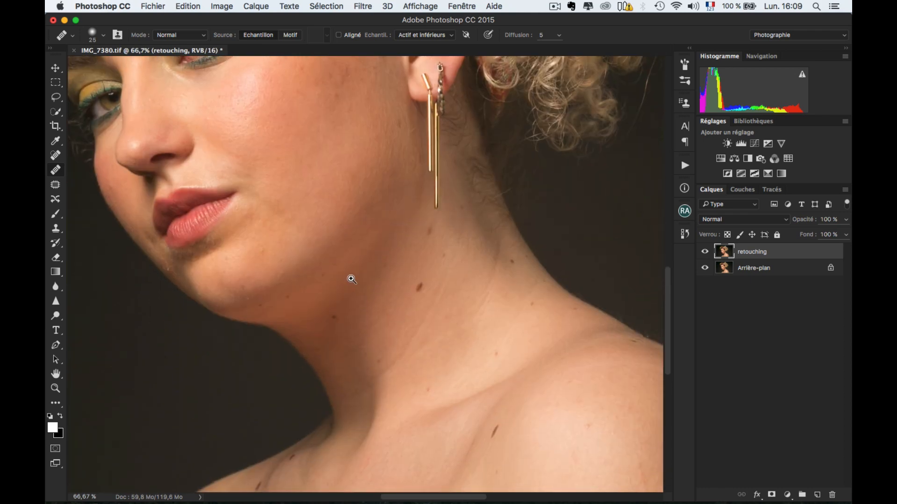
super+click(351, 279)
super+click(351, 279)
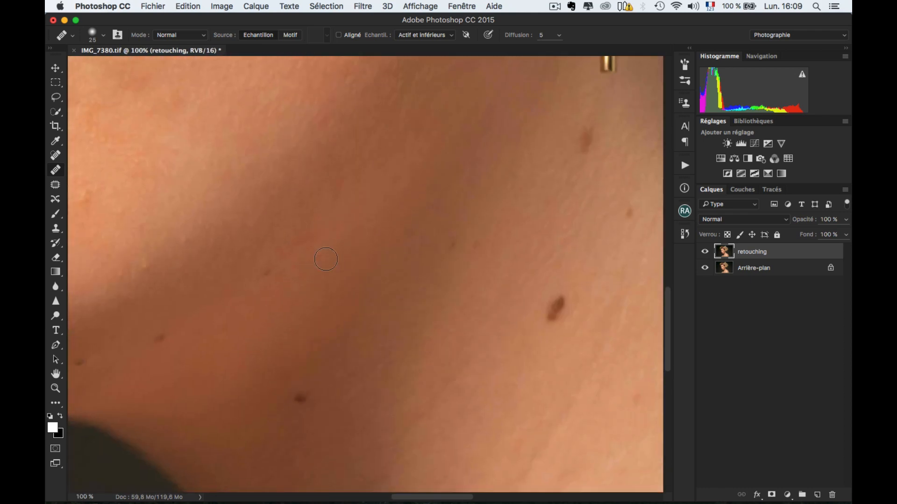
drag(294, 238, 486, 303)
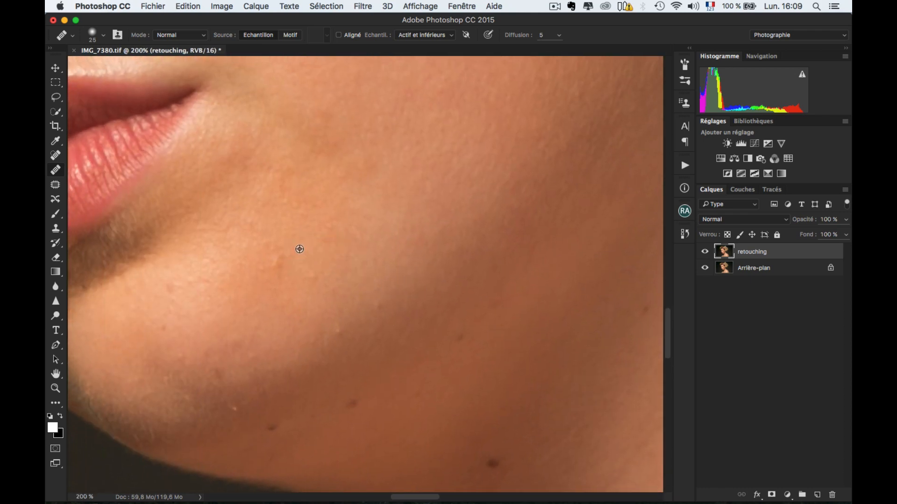
drag(278, 262, 284, 266)
Heal the mark on the lower chin and the reddish spot below the lip with an 18 px brush
mouse_move(360, 331)
mouse_down()
mouse_move(343, 335)
mouse_move(446, 244)
mouse_up()
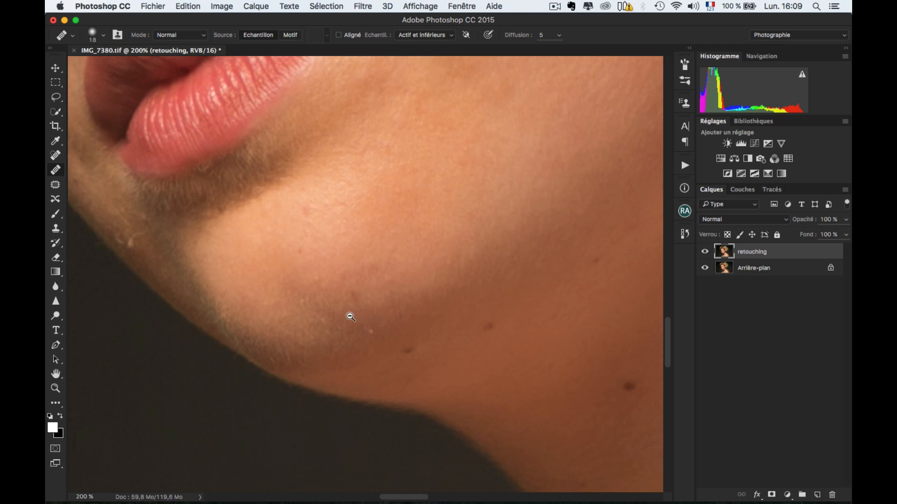
alt+click(351, 317)
click(353, 313)
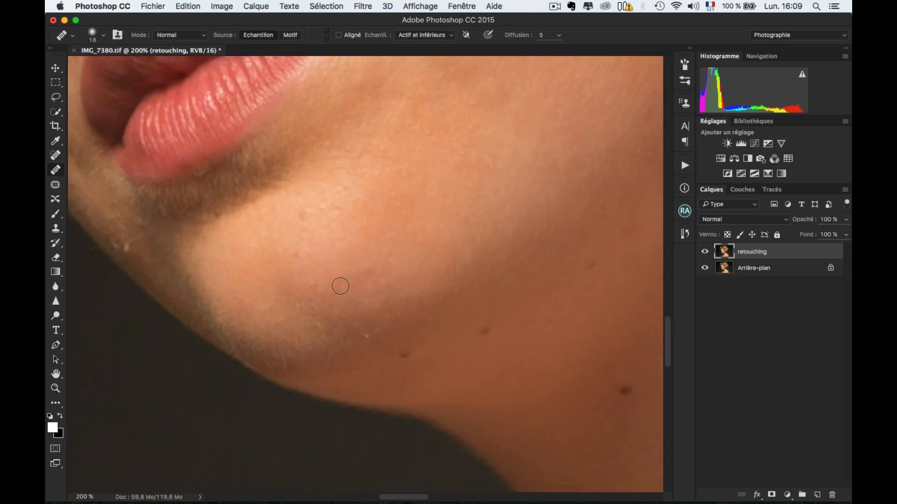
alt+click(289, 224)
click(305, 214)
Heal the remaining small marks on the bright part of the chin, resampling nearby skin for each one
alt+click(319, 194)
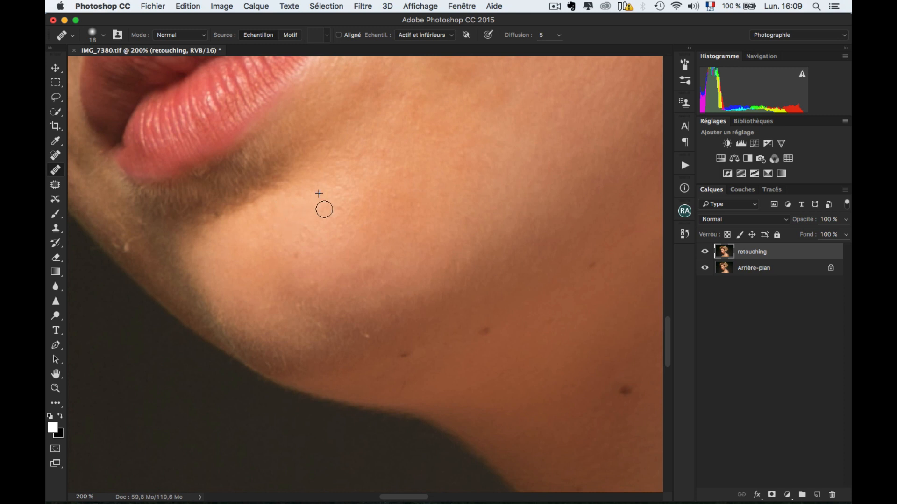
drag(333, 213, 352, 218)
alt+click(361, 208)
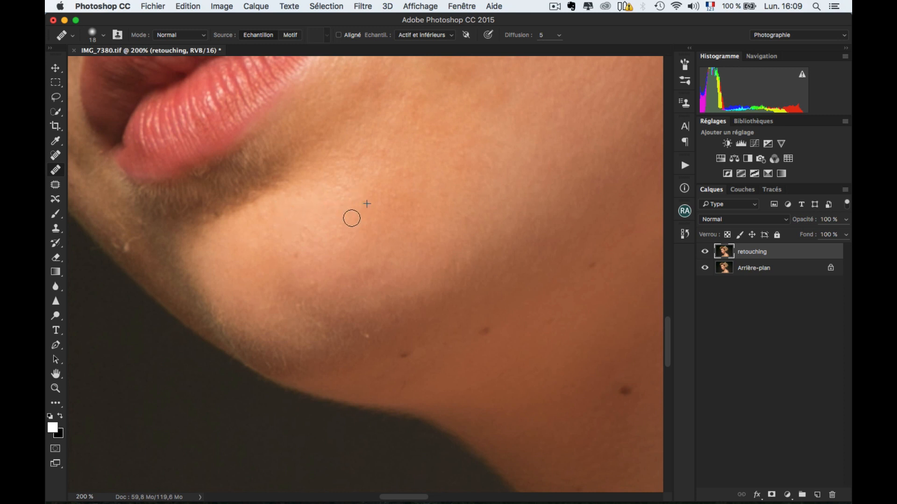
alt+click(285, 263)
click(298, 257)
Heal the light fleck and small brown moles along the underside of the chin and jaw with a 21 px brush
drag(393, 323, 389, 234)
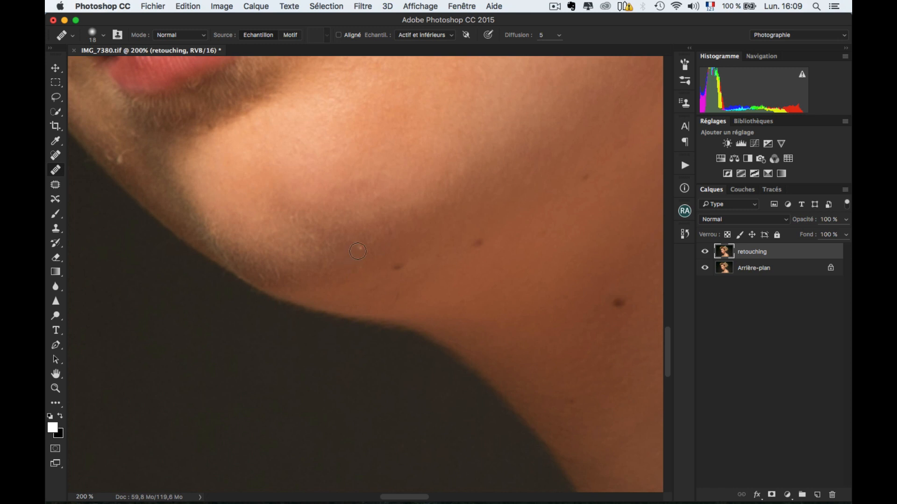
ctrl+alt+drag(418, 272, 416, 270)
drag(481, 243, 353, 280)
ctrl+alt+drag(392, 246, 380, 244)
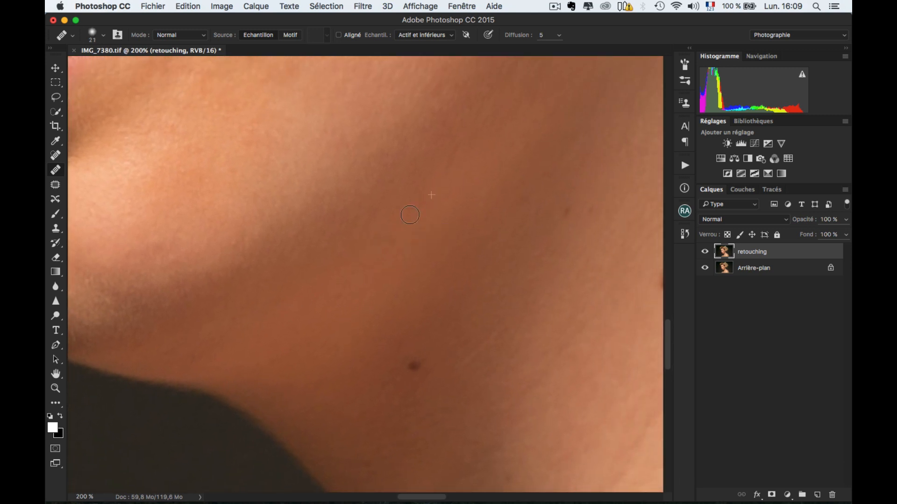
Heal the dark mole under the jaw and the large dark mole on the neck, enlarging the brush to 31 px
mouse_move(442, 275)
mouse_down()
mouse_move(433, 225)
mouse_move(324, 311)
mouse_up()
click(409, 278)
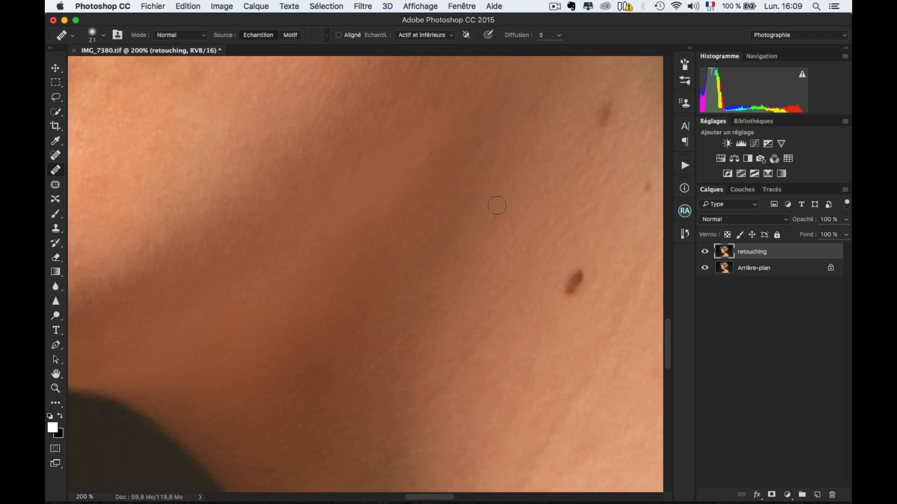
drag(491, 207, 348, 249)
drag(451, 299, 462, 295)
click(431, 324)
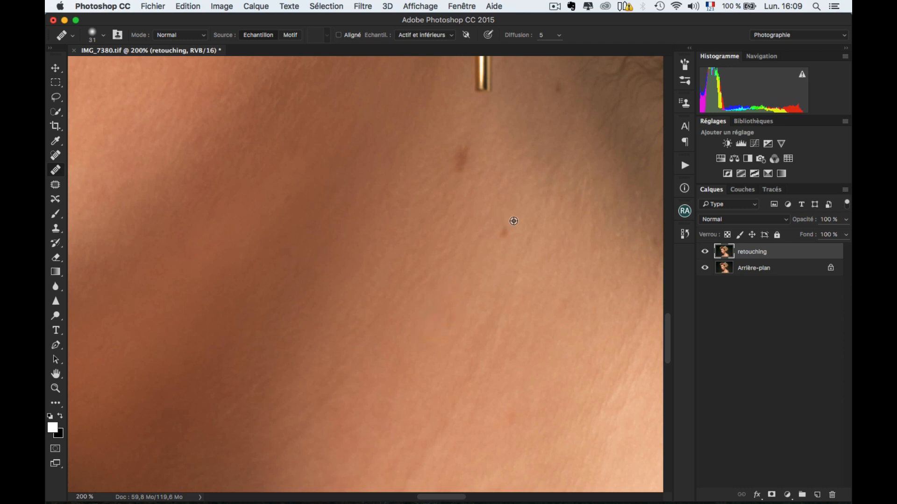
Heal the small spot and the elongated brown mole on the neck below the earring
click(504, 233)
click(460, 158)
drag(536, 115, 481, 207)
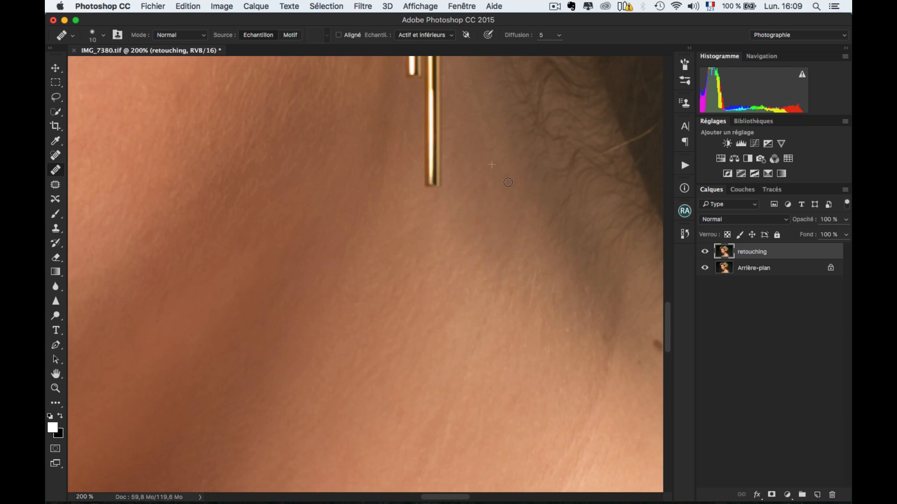
Heal the small brown spots along the side of the neck where it slopes into the shoulder
mouse_move(482, 326)
mouse_down()
mouse_move(362, 242)
mouse_move(284, 253)
mouse_up()
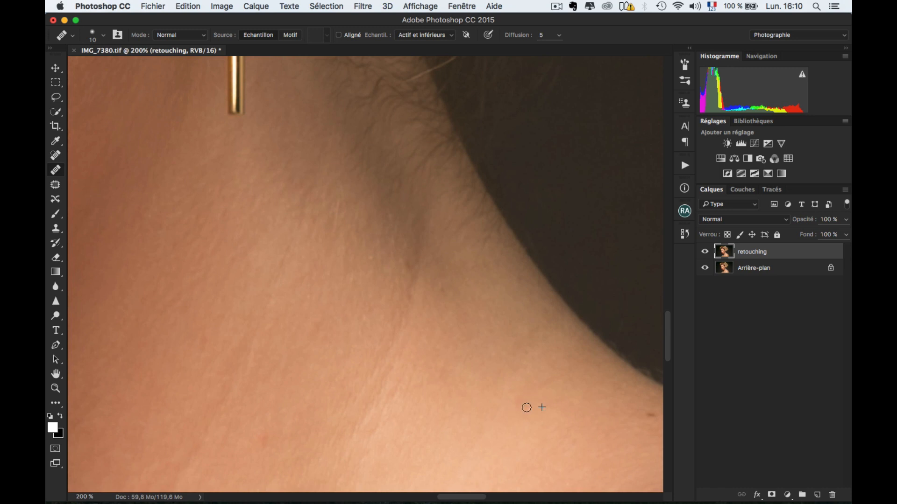
scroll(439, 322, down, 5)
scroll(439, 323, right, 3)
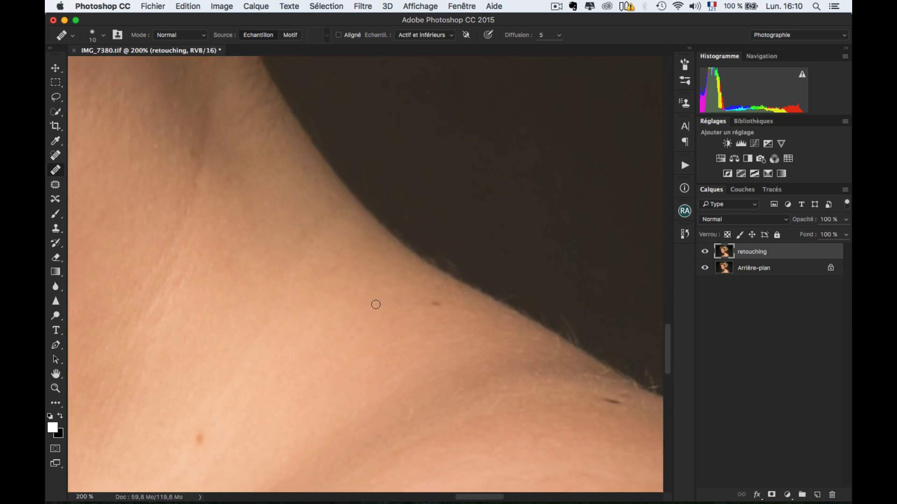
key(bracketright)
click(436, 304)
Heal the moles around the collarbone and upper shoulder with a 21 px brush, resampling clean skin for each one
mouse_move(429, 256)
mouse_down()
mouse_move(443, 244)
mouse_move(447, 215)
mouse_up()
scroll(342, 298, down, 10)
alt+click(462, 297)
click(426, 302)
drag(458, 299, 367, 302)
alt+click(367, 302)
click(336, 304)
Heal the brown mole and faint marks on the shoulder's highlight with a 35 px brush at 100% zoom
drag(457, 270, 270, 286)
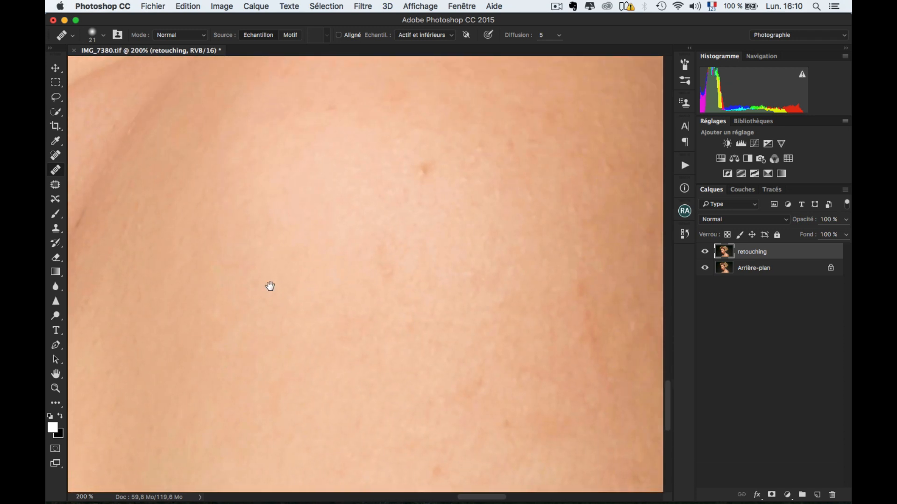
key(super+minus)
key(bracketright)
click(377, 217)
alt+click(377, 285)
click(520, 306)
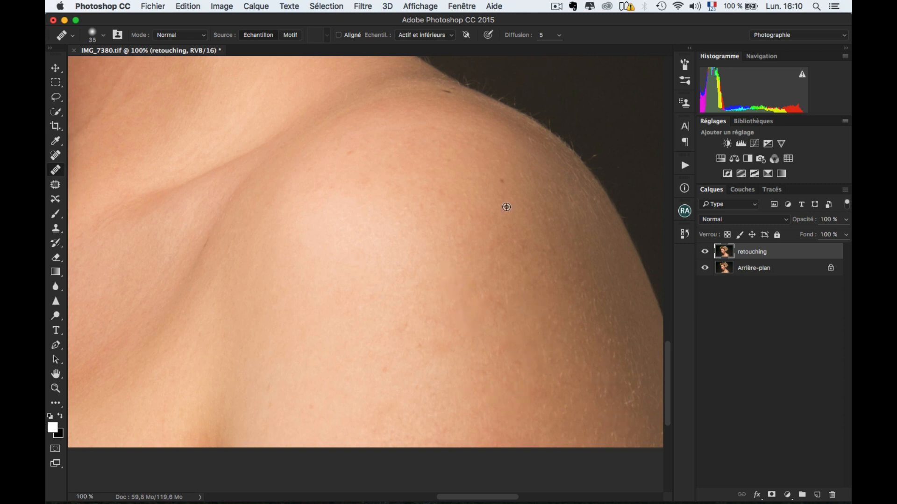
Heal the dark spot and neighbouring blemishes toward the outer edge of the shoulder
drag(548, 251, 589, 359)
click(428, 224)
click(489, 204)
Heal the small marks on the upper chest near the opposite shoulder with a 30 px brush
drag(452, 240, 654, 200)
drag(331, 359, 487, 225)
alt+click(511, 336)
click(523, 322)
alt+click(557, 304)
click(543, 321)
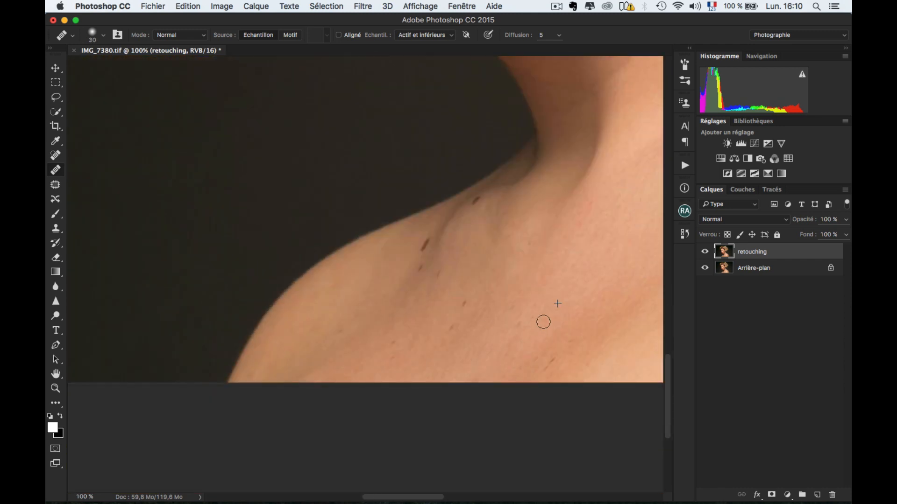
Heal the remaining chest marks and the dark moles along the crease of the opposite shoulder
drag(547, 366, 531, 365)
alt+click(517, 287)
click(512, 306)
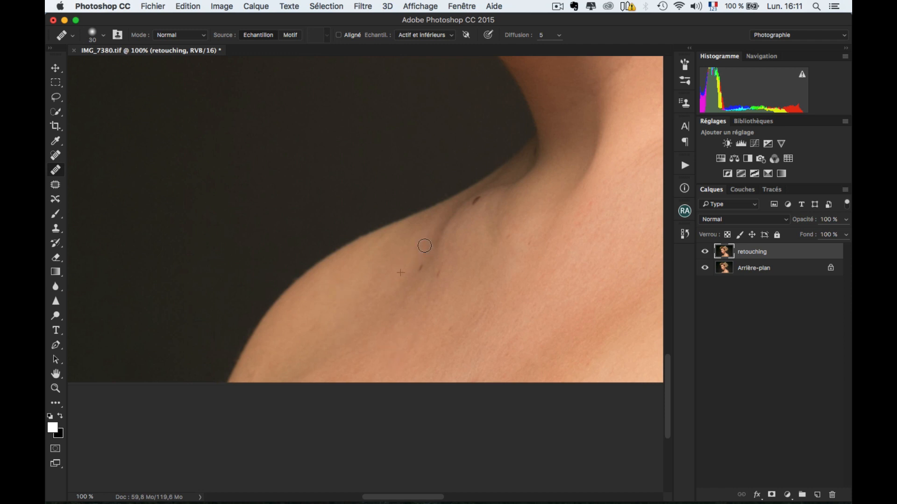
drag(479, 238, 442, 301)
drag(442, 301, 434, 301)
drag(470, 236, 416, 287)
key(super+plus)
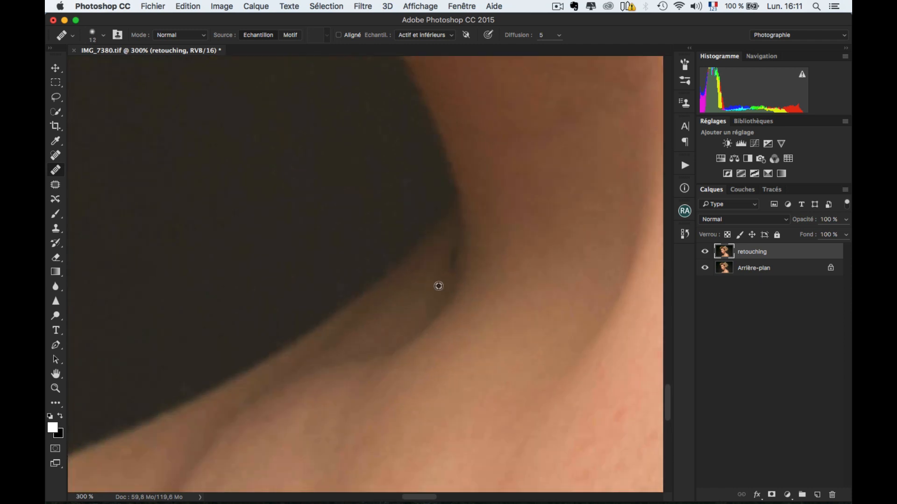
Return to the face at 200% zoom and heal the discoloured skin on the upper cheek with a 19 px brush
key(super+minus)
key(super+minus)
key(super+minus)
key(super+minus)
drag(430, 193, 452, 286)
key(super+plus)
key(super+plus)
key(super+plus)
mouse_move(556, 173)
mouse_down()
mouse_move(413, 277)
mouse_move(398, 348)
mouse_up()
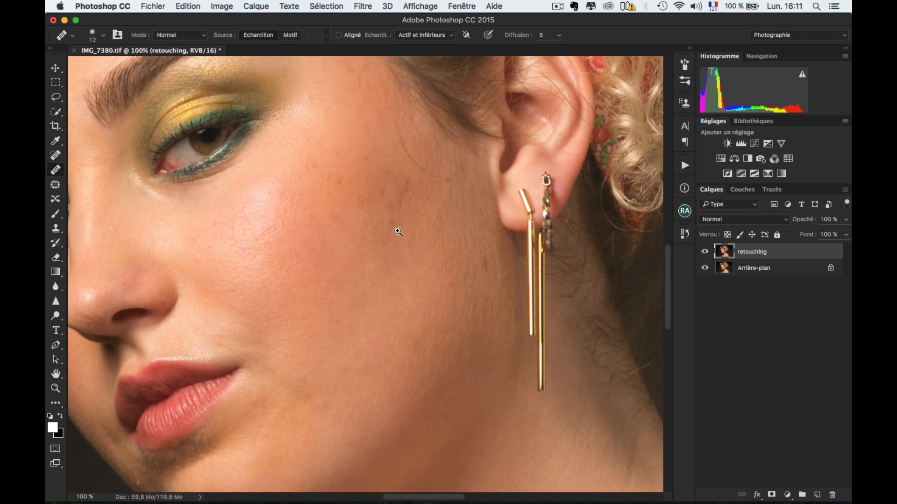
super+click(398, 232)
drag(381, 217, 398, 231)
drag(382, 182, 368, 179)
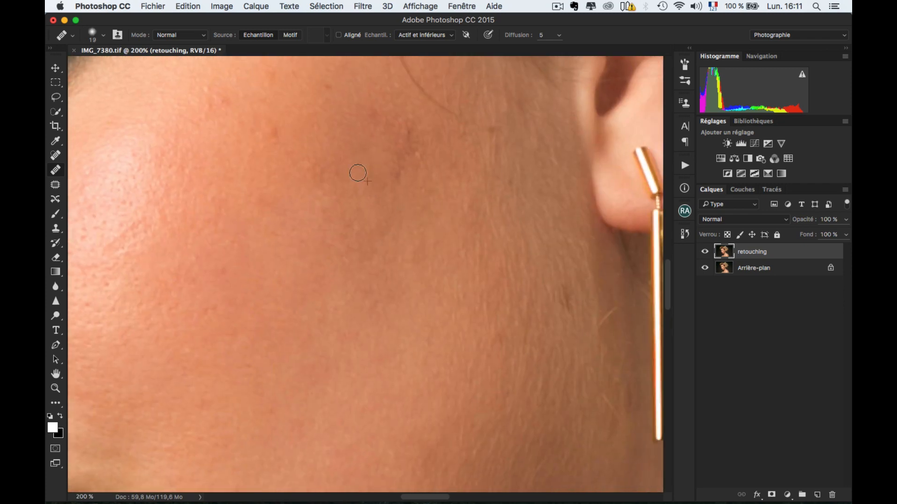
Heal the dark patch on the upper cheek toward the ear, resampling clean skin just below it
alt+click(414, 179)
drag(403, 138, 405, 146)
alt+click(419, 188)
drag(409, 153, 403, 159)
Sample skin above the dark mark in front of the earlobe and heal along the mark
drag(528, 253, 418, 203)
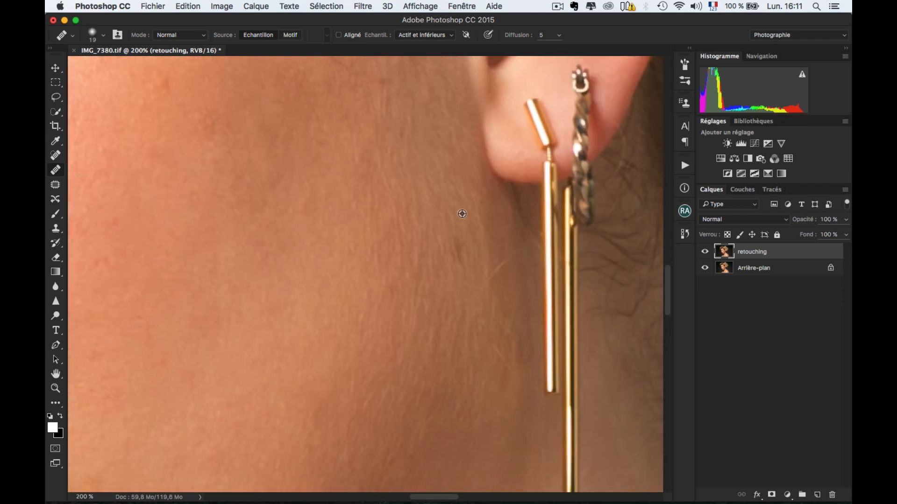
alt+click(462, 214)
drag(456, 249, 461, 268)
Heal the reddish-brown spots on the upper cheek below the temple, using nearby clean skin as the source
drag(424, 227, 556, 491)
mouse_move(460, 342)
mouse_down()
mouse_move(477, 332)
mouse_move(415, 258)
mouse_up()
alt+click(324, 277)
click(293, 290)
click(245, 316)
click(298, 352)
Heal the fine stray hairs and reddish spots on the temple beside the eye with a 12 px brush
drag(277, 240, 343, 325)
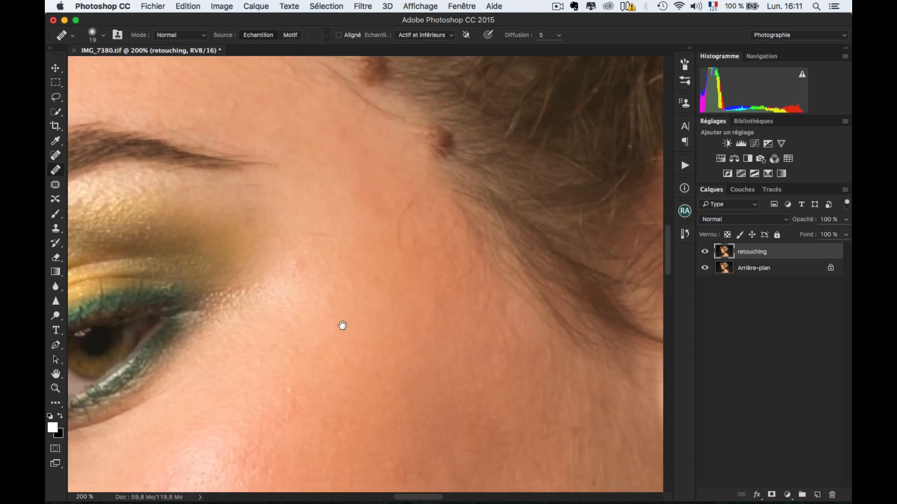
drag(419, 252, 415, 253)
alt+click(420, 238)
drag(409, 209, 408, 210)
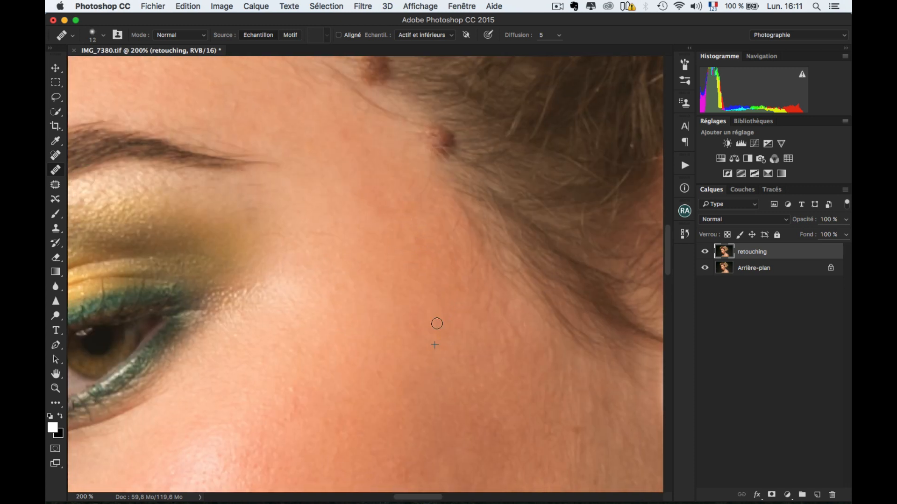
Heal the small blemishes on the forehead above the eyebrow with a 24 px brush
drag(299, 173, 440, 324)
mouse_move(270, 183)
mouse_down()
mouse_move(411, 335)
mouse_move(445, 319)
mouse_up()
alt+click(409, 326)
click(380, 323)
click(424, 340)
drag(363, 353, 369, 353)
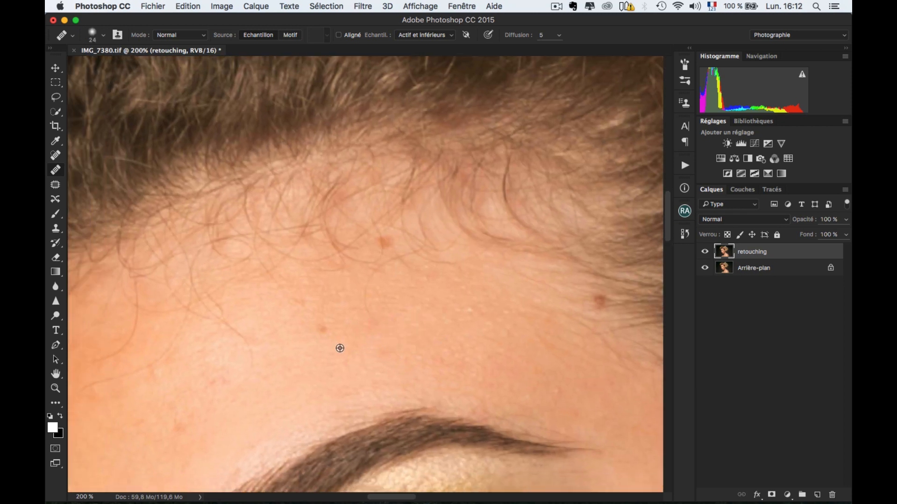
Heal the small brown spot and nearby marks in the middle of the forehead, sampling clean skin beside them
alt+click(340, 348)
click(322, 329)
alt+click(405, 324)
click(377, 331)
drag(311, 322, 399, 316)
drag(281, 449, 426, 316)
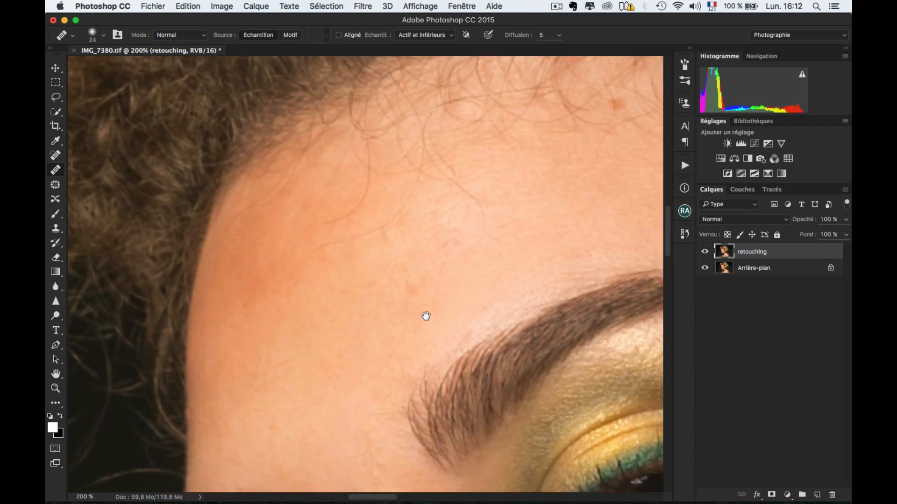
Heal the reddish marks on the forehead above the inner end of the eyebrow
click(411, 291)
alt+click(374, 271)
click(454, 244)
drag(280, 406, 415, 260)
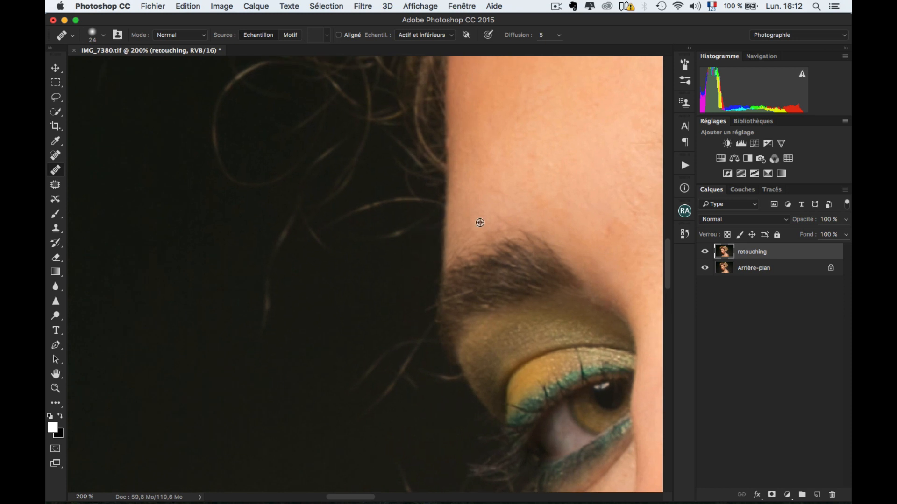
Reduce the healing brush to 15 px and heal the pale marks on the chin below the corner of the lips
scroll(448, 206, down, 10)
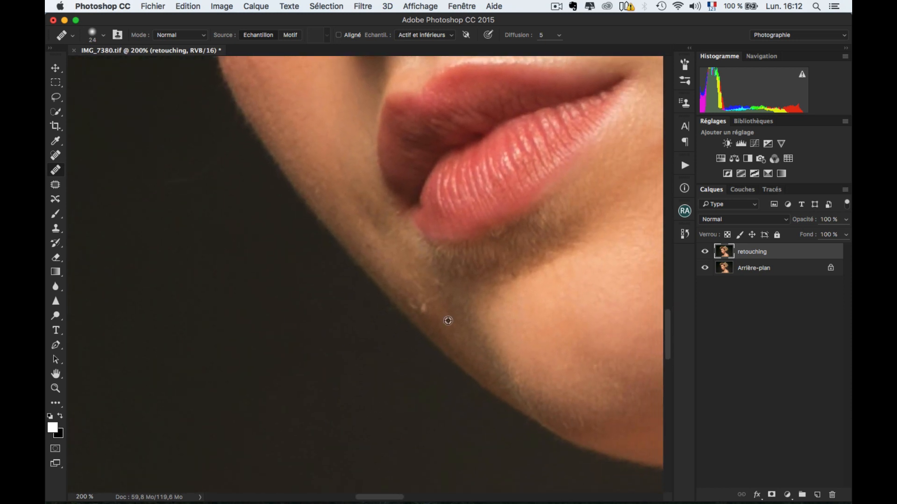
key(bracketleft)
key(bracketright)
key(bracketright)
key(bracketright)
key(bracketleft)
key(bracketleft)
key(bracketleft)
drag(418, 272, 371, 274)
Heal the small marks on the nose tip, above the nostril and on the nostril wing, sampling adjacent skin
scroll(266, 326, up, 15)
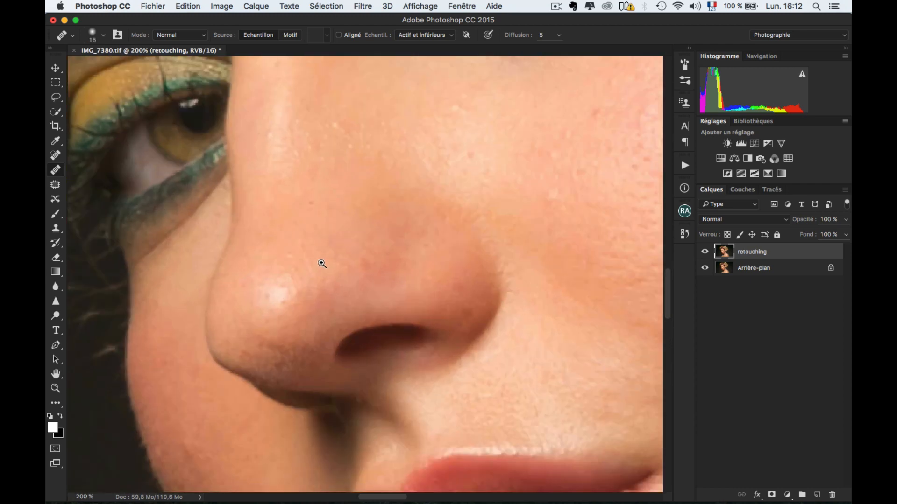
click(321, 264)
alt+click(276, 365)
click(257, 364)
alt+click(396, 271)
click(374, 266)
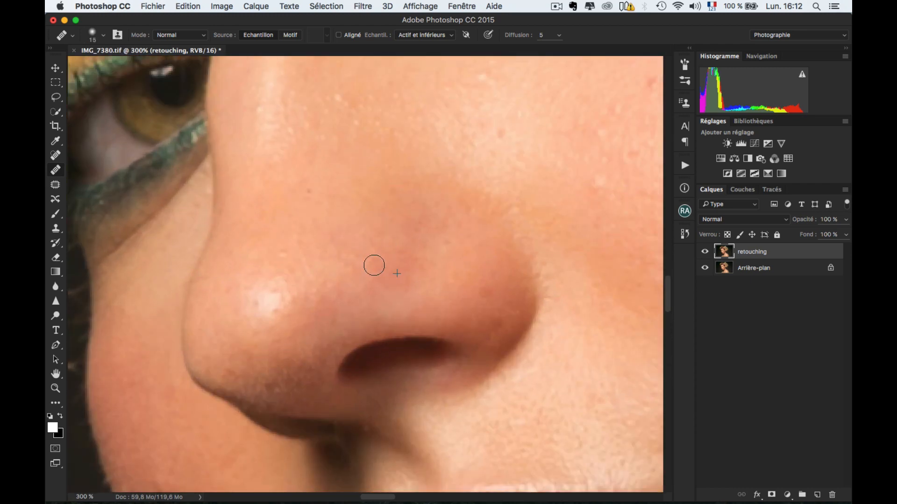
alt+click(501, 322)
click(506, 308)
Heal the small blemishes on the side of the nose and the adjoining cheek
drag(515, 148, 476, 251)
alt+click(476, 250)
click(462, 237)
alt+click(564, 314)
click(564, 287)
alt+click(553, 248)
click(562, 235)
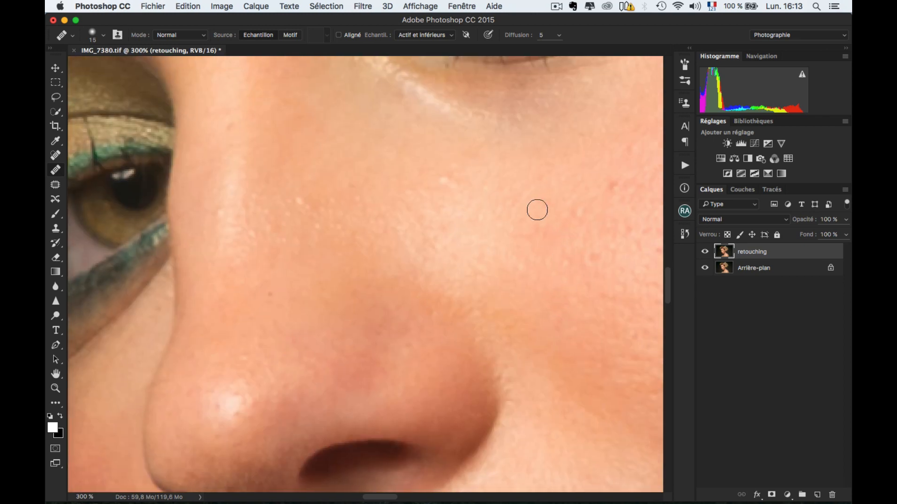
Heal the small bright spots on the bridge and side of the nose, sampling smooth skin nearby
alt+click(470, 169)
click(297, 201)
alt+click(248, 191)
click(220, 215)
alt+click(232, 156)
click(229, 124)
Heal the small mark on the inner cheek between the nose and the cheek highlight
alt+super+click(236, 201)
alt+super+click(236, 201)
super+click(396, 176)
super+click(396, 176)
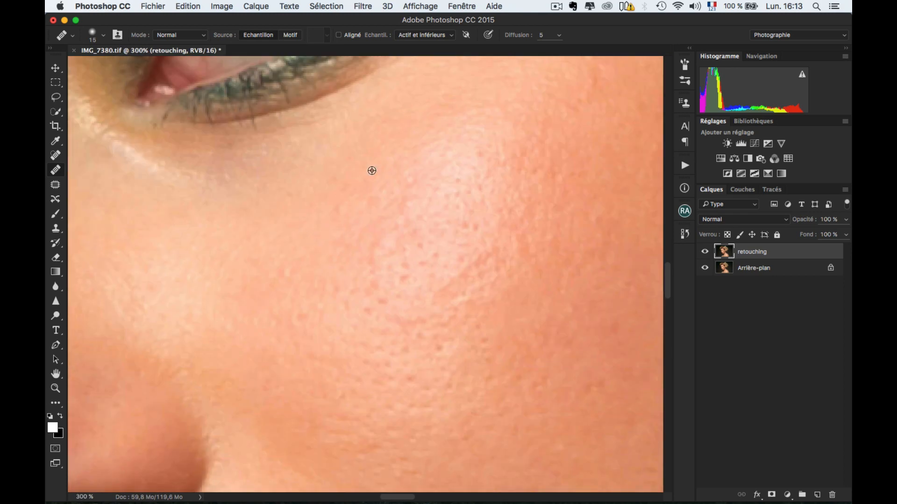
alt+click(319, 247)
click(298, 319)
Heal the visible pores along the inner edge of the cheek highlight, resampling clean skin for each one
alt+super+click(352, 284)
alt+super+click(352, 284)
super+click(390, 279)
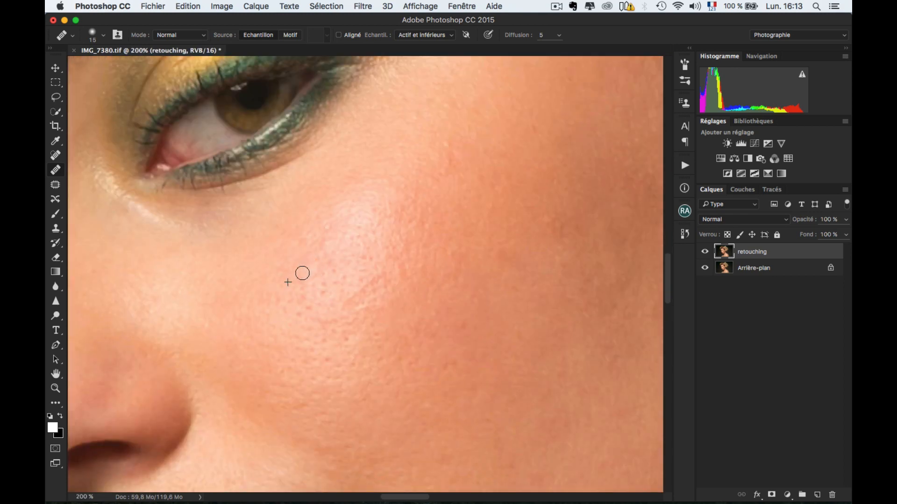
alt+click(276, 269)
click(303, 289)
alt+click(260, 287)
click(294, 302)
alt+click(267, 295)
click(297, 315)
Heal a small area of uneven skin on the lower cheek with a 41 px brush
alt+super+click(385, 235)
alt+super+click(385, 235)
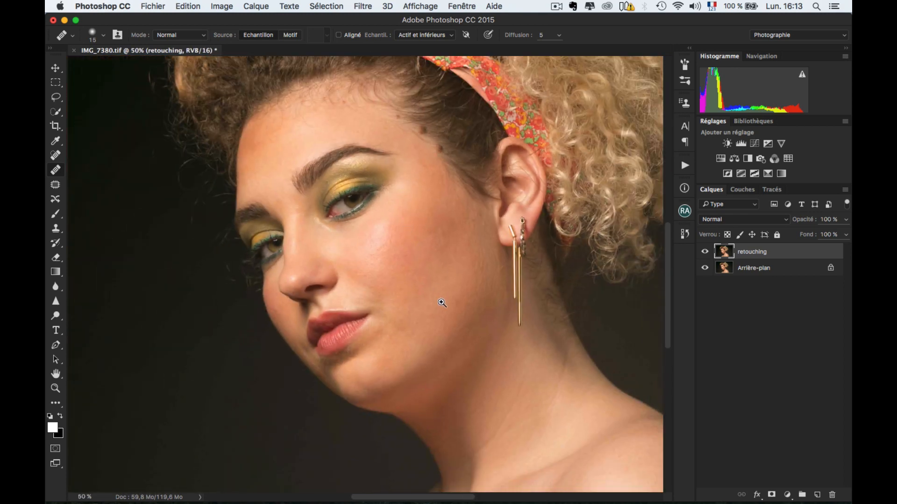
super+click(442, 303)
super+click(441, 303)
super+click(441, 303)
drag(428, 211, 441, 218)
alt+super+click(405, 278)
alt+super+click(404, 279)
alt+super+click(405, 279)
alt+super+click(420, 261)
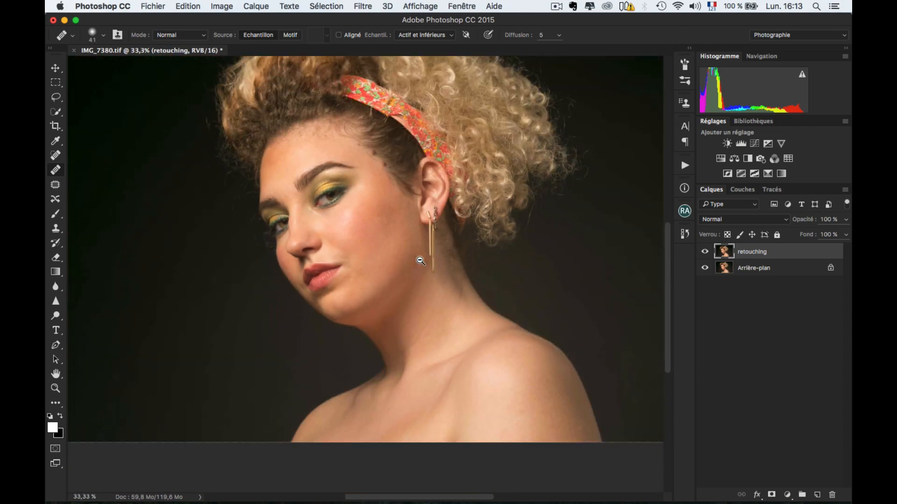
Compare the whole portrait before and after retouching by repeatedly toggling the visibility of the "retouching" layer
super+click(362, 292)
super+click(361, 300)
super+click(324, 244)
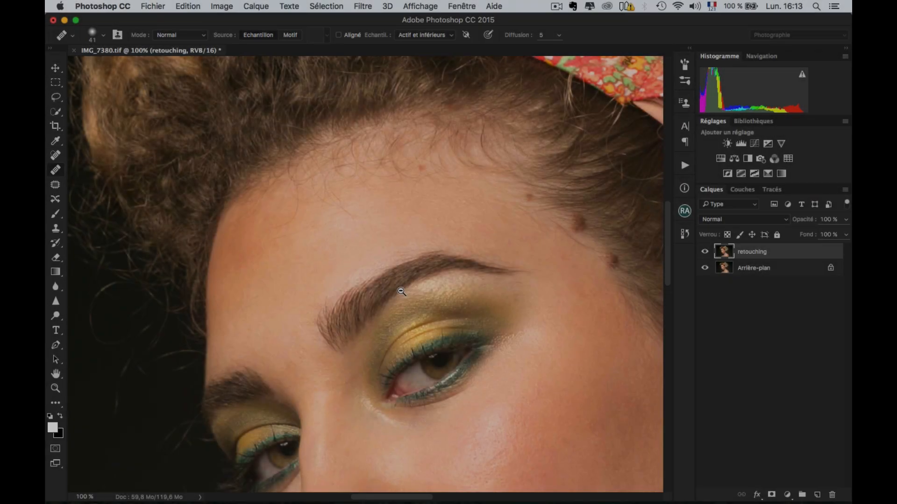
alt+super+click(410, 312)
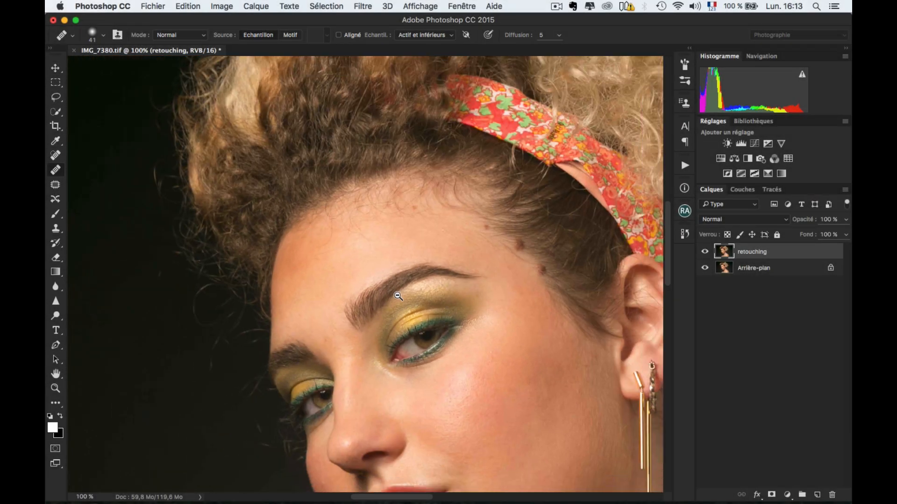
alt+super+click(410, 312)
alt+super+click(410, 312)
alt+super+click(411, 315)
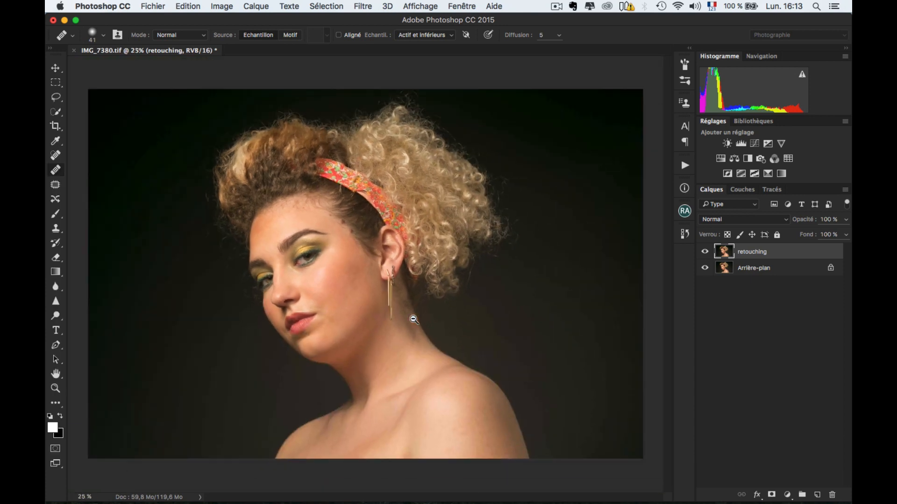
click(705, 253)
click(705, 254)
click(705, 253)
click(705, 253)
click(705, 254)
click(705, 255)
click(704, 255)
click(703, 257)
click(703, 258)
click(703, 258)
click(703, 257)
click(703, 258)
click(703, 258)
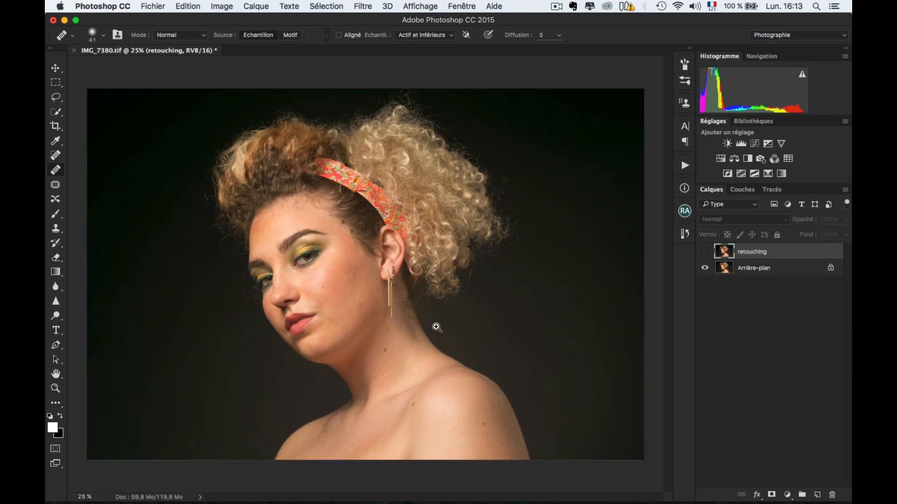
Compare the cheek, jaw and neck up close with the "retouching" layer shown and hidden
super+click(436, 328)
super+click(435, 332)
super+click(434, 334)
drag(382, 338, 552, 360)
click(707, 254)
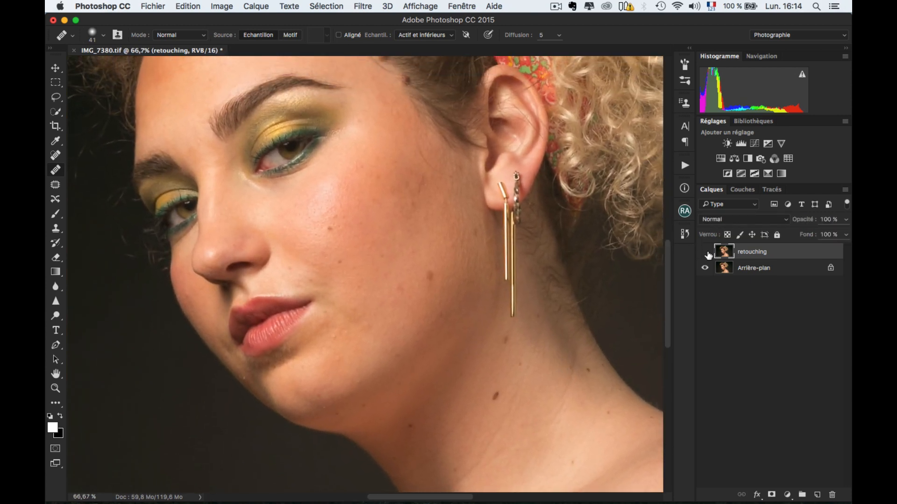
click(708, 254)
click(707, 253)
click(705, 253)
click(705, 252)
click(705, 253)
click(705, 253)
click(704, 253)
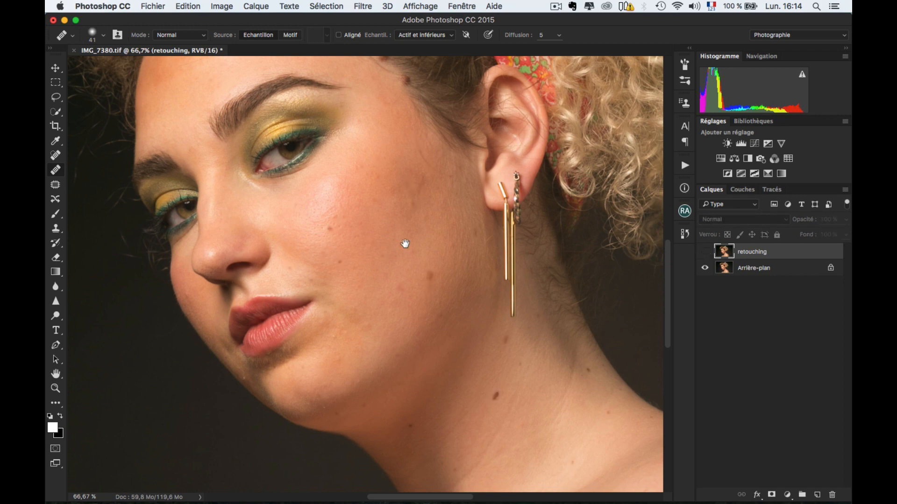
Compare the forehead and temple with and without the "retouching" layer, leaving the layer visible
drag(388, 245, 455, 376)
drag(444, 294, 336, 350)
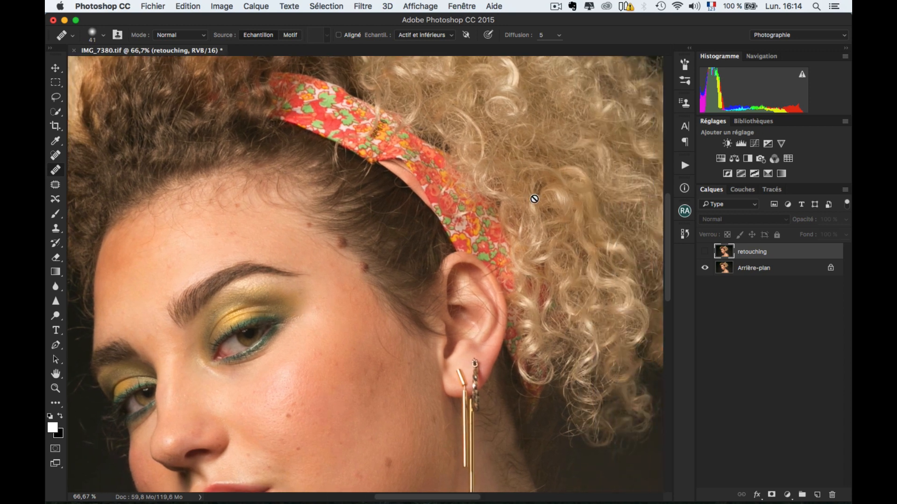
click(704, 254)
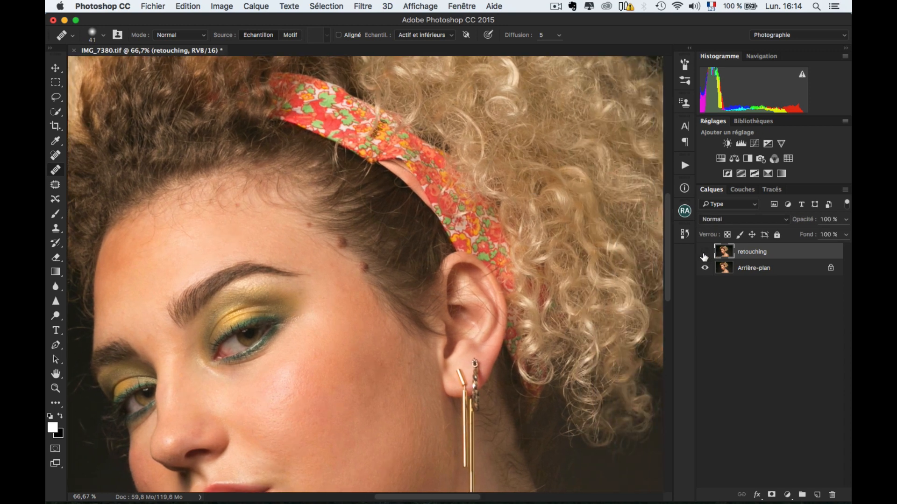
click(705, 254)
click(705, 253)
Compare the neck and shoulders before and after by toggling the "retouching" layer, leaving it visible
drag(412, 371, 403, 274)
scroll(403, 274, down, 15)
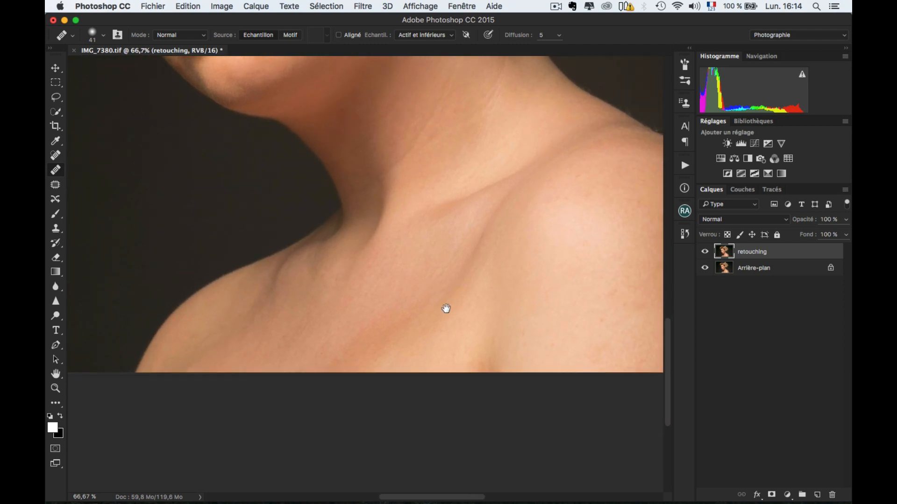
scroll(444, 308, up, 5)
scroll(398, 343, up, 2)
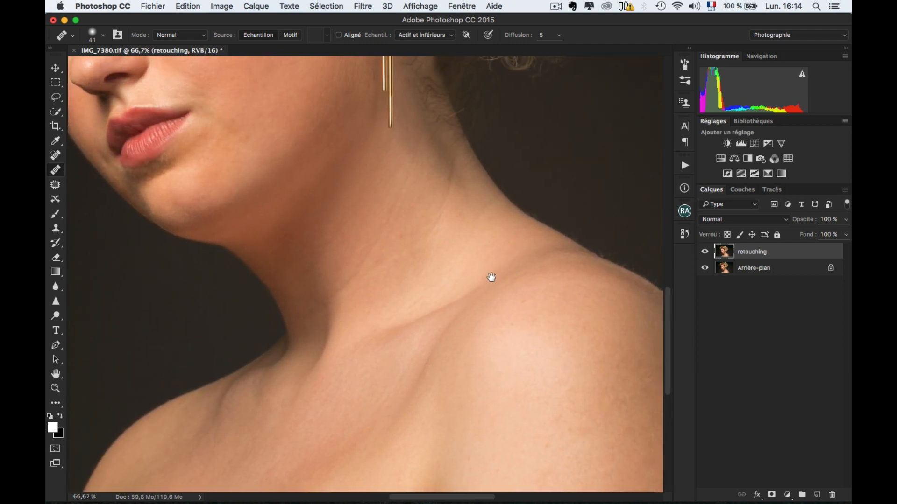
click(704, 253)
click(704, 252)
click(704, 253)
click(704, 253)
Heal the fine diagonal creases running down the front of the neck with a 26 px brush
ctrl+click(426, 185)
ctrl+click(418, 196)
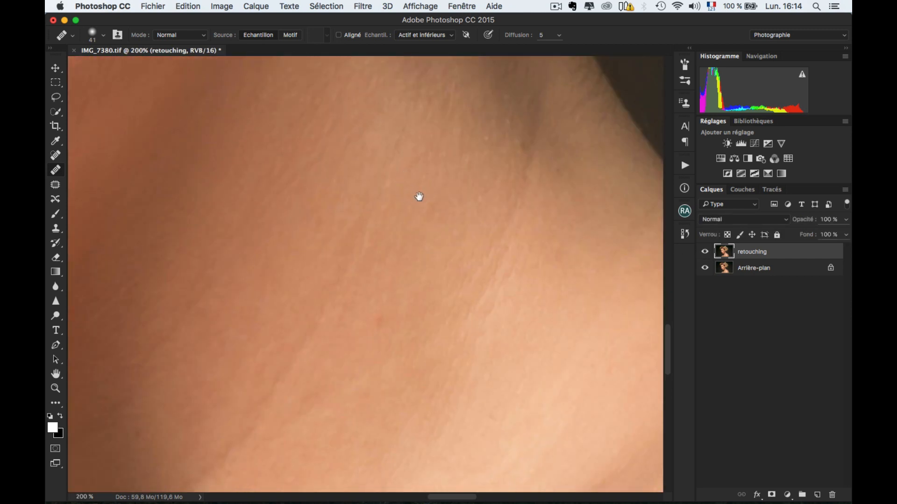
alt+click(423, 196)
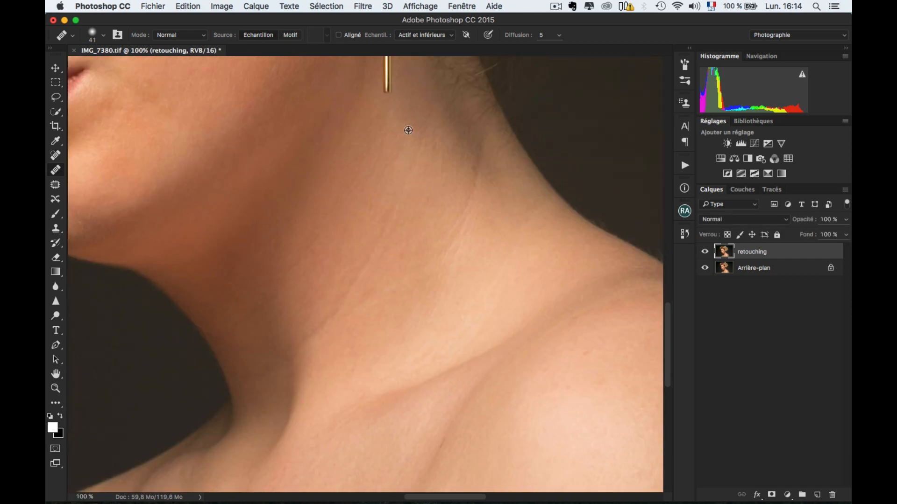
drag(404, 161, 388, 180)
drag(376, 245, 318, 333)
alt+click(346, 253)
alt+click(373, 277)
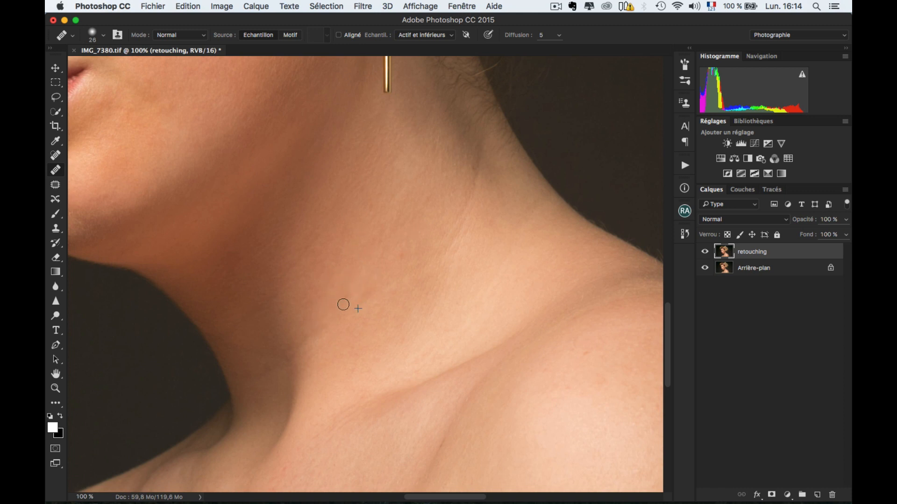
mouse_move(368, 298)
mouse_down()
mouse_move(340, 309)
mouse_move(351, 288)
mouse_up()
alt+click(366, 297)
Heal the long crease running down from the back of the neck, sampling smooth skin beside it
drag(473, 186, 470, 203)
drag(459, 218, 454, 224)
mouse_move(450, 225)
mouse_down()
mouse_move(438, 247)
mouse_move(462, 233)
mouse_move(450, 251)
mouse_move(458, 245)
mouse_move(377, 300)
mouse_up()
alt+click(485, 215)
alt+click(438, 285)
alt+click(489, 272)
Enlarge the healing brush and smooth the remaining fine lines on the lower front of the neck
key(])
alt+click(417, 297)
alt+click(351, 337)
drag(332, 334, 324, 337)
alt+click(387, 319)
drag(376, 302, 338, 297)
Heal the uneven skin across the middle of the neck, resampling clean skin between strokes
alt+click(369, 280)
alt+click(379, 273)
drag(359, 259, 354, 265)
alt+click(399, 244)
drag(377, 235, 396, 221)
alt+click(427, 224)
alt+click(423, 213)
Heal the remaining faint lines on the neck above the collarbone with a 52 px brush
alt+click(412, 276)
drag(400, 256, 400, 258)
alt+click(417, 317)
drag(408, 293, 398, 299)
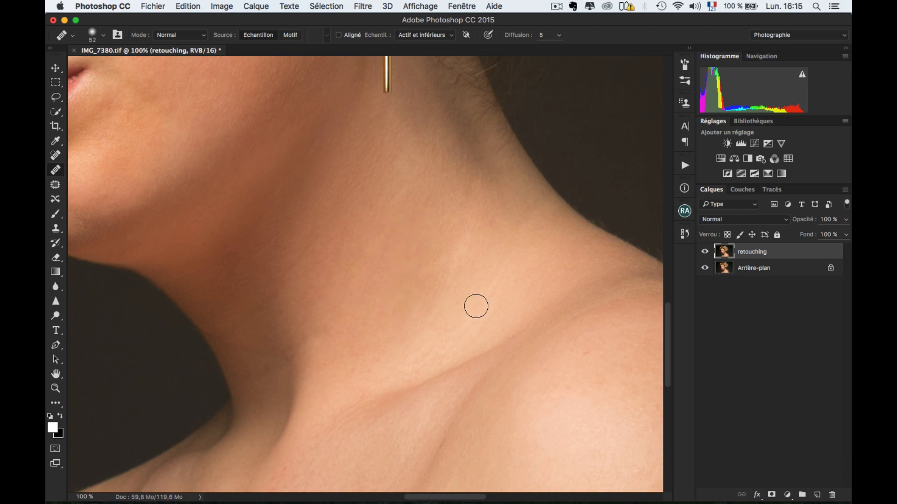
drag(476, 304, 467, 295)
Heal the uneven skin on the upper neck below the long earring with a 53 px brush
scroll(446, 261, down, 4)
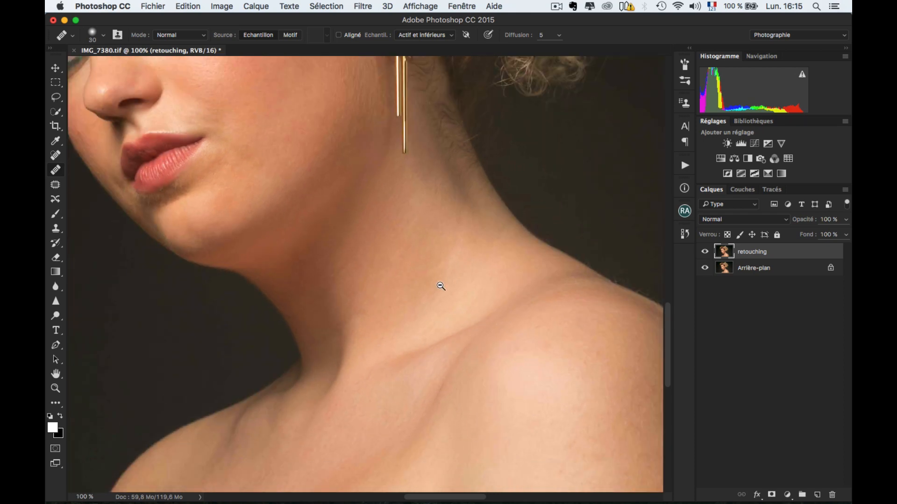
scroll(433, 362, up, 3)
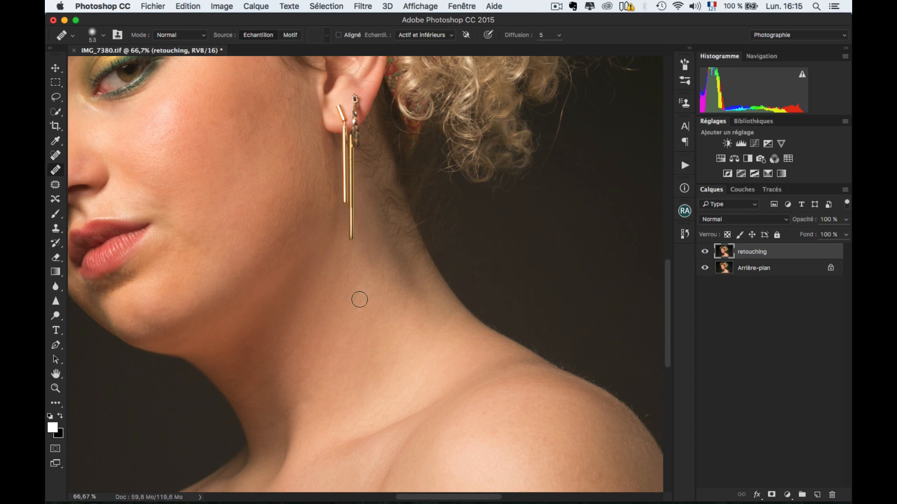
alt+click(338, 324)
drag(357, 302, 355, 311)
alt+click(310, 360)
Compare the full portrait with and without the "retouching" layer and inspect the retouched face and neck up close
alt+click(331, 353)
alt+click(332, 354)
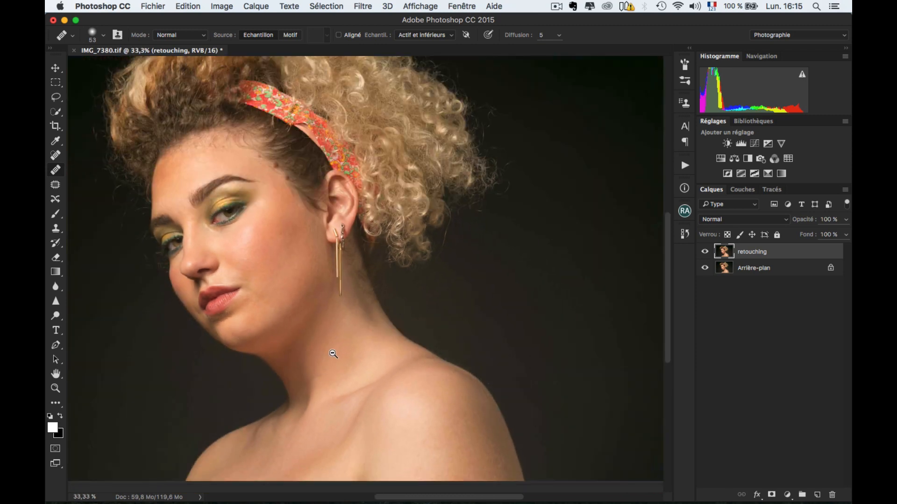
alt+click(334, 354)
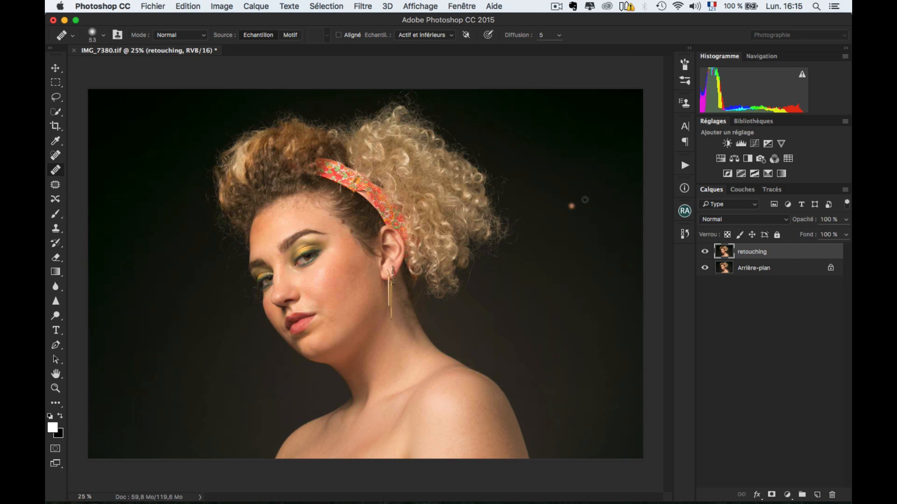
click(705, 253)
click(705, 252)
click(705, 253)
click(705, 252)
click(704, 253)
click(705, 253)
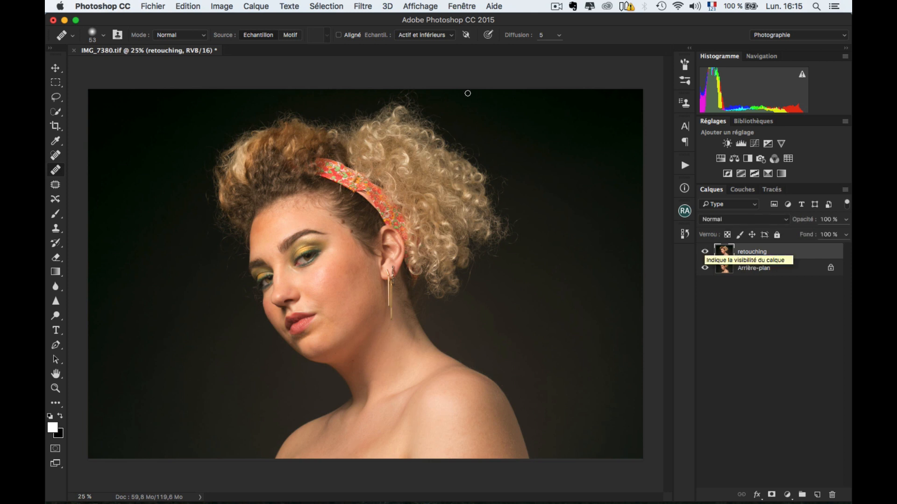
super+click(351, 257)
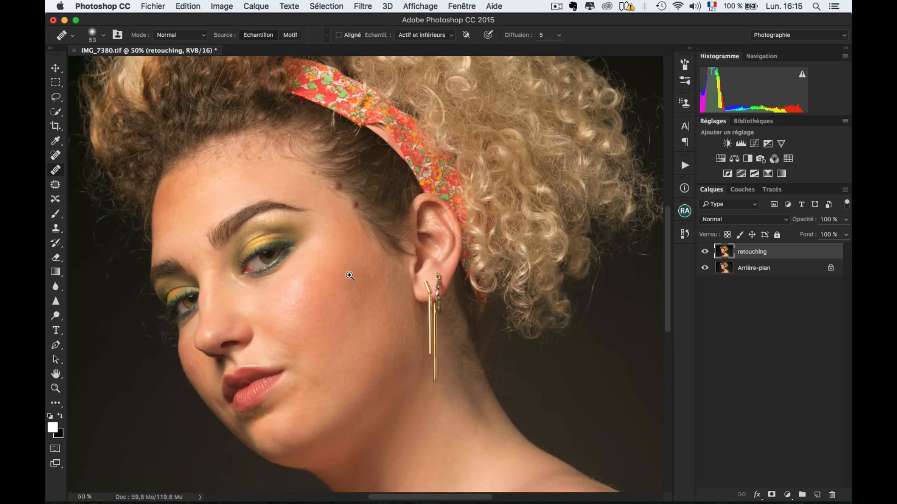
super+click(350, 276)
drag(378, 282, 404, 237)
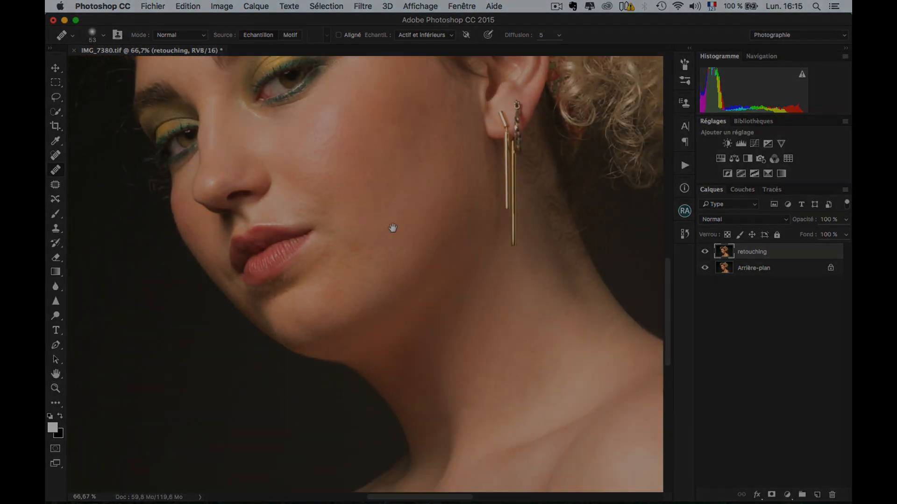
scroll(392, 228, down, 5)
scroll(377, 301, up, 4)
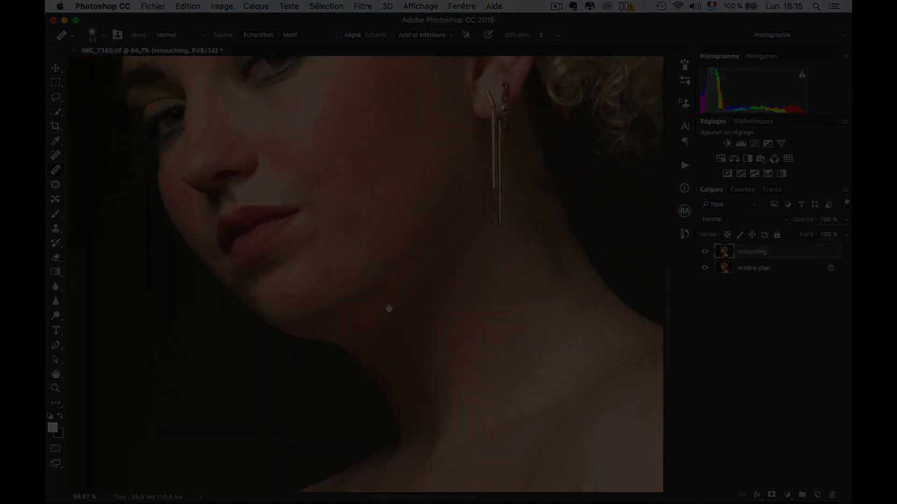